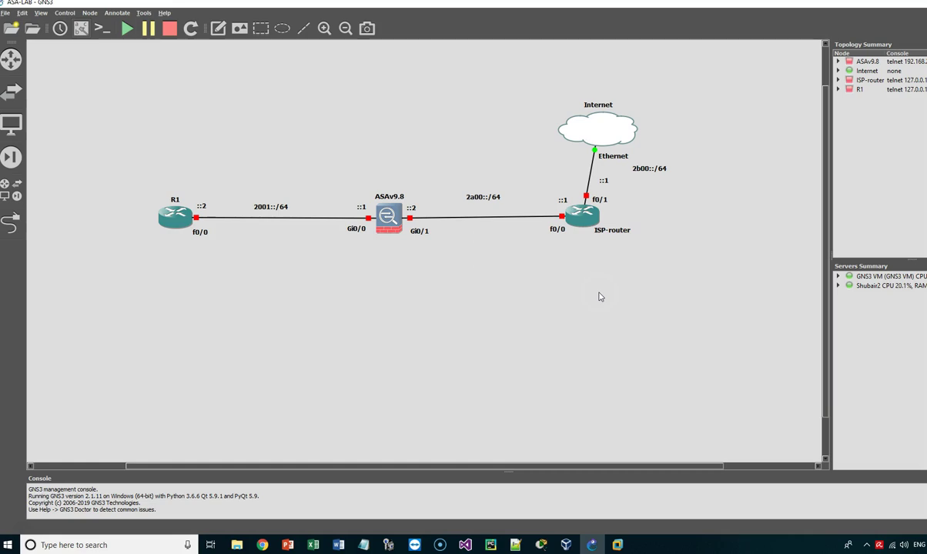
pyautogui.click(607, 263)
pyautogui.moveTo(393, 219)
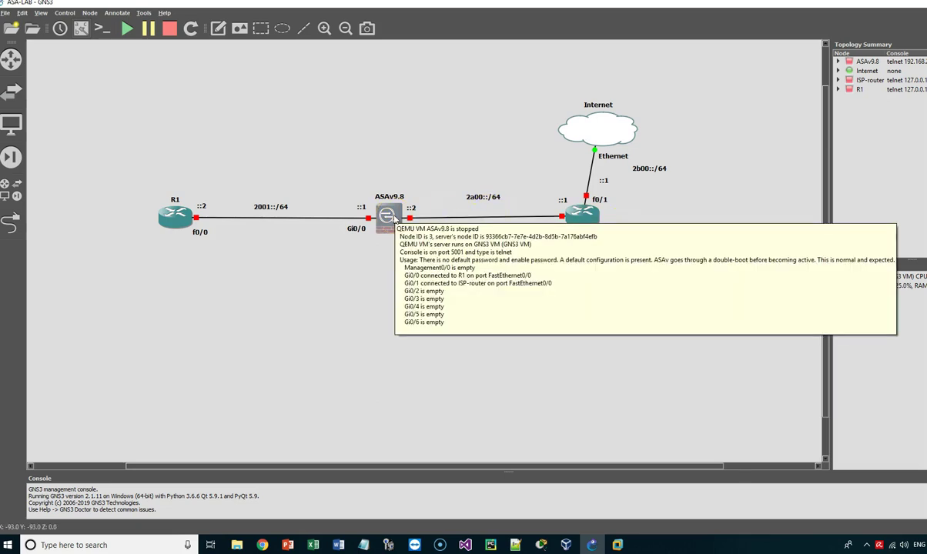
pyautogui.moveTo(180, 217)
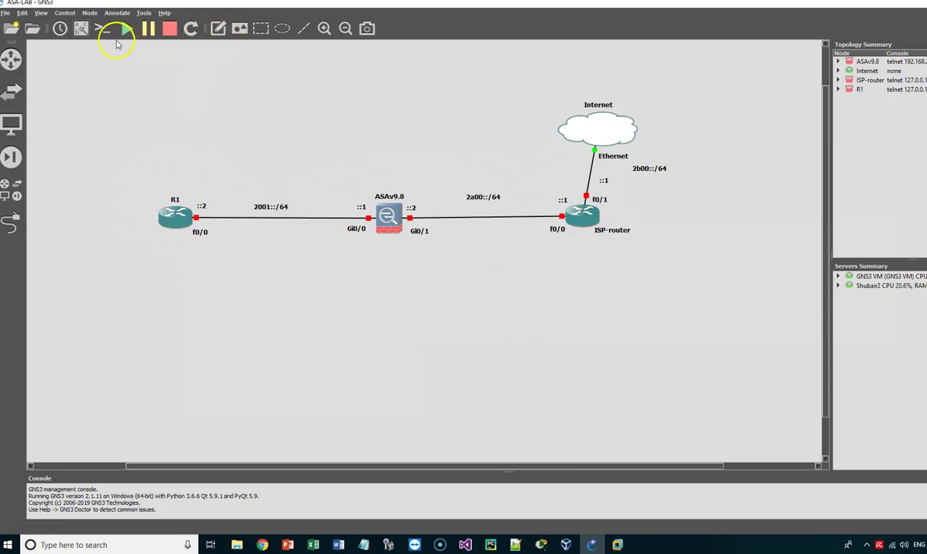
# Add text notes reading "inside" above the R1–ASAv9.8 link and "ouside" above the ASAv9.8–ISP-router link.
pyautogui.click(218, 29)
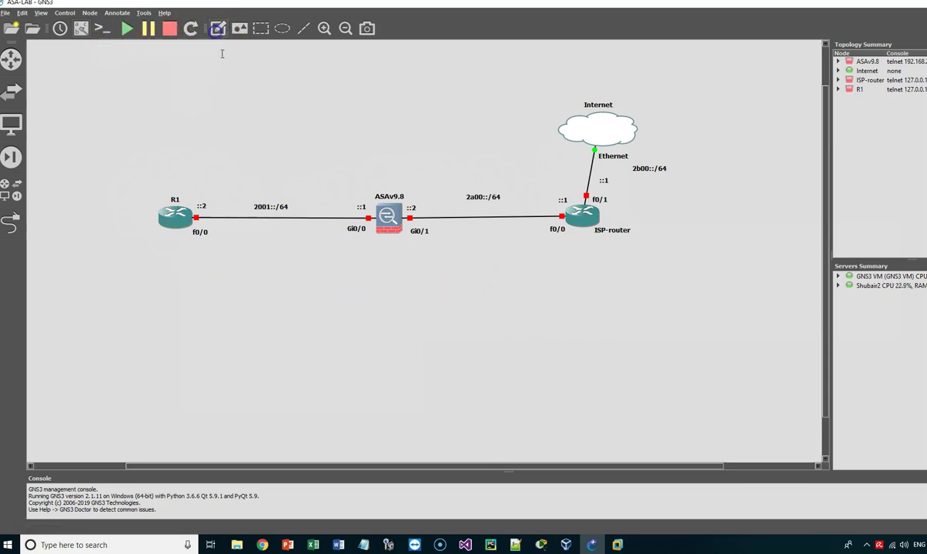
pyautogui.click(259, 173)
pyautogui.write('inside')
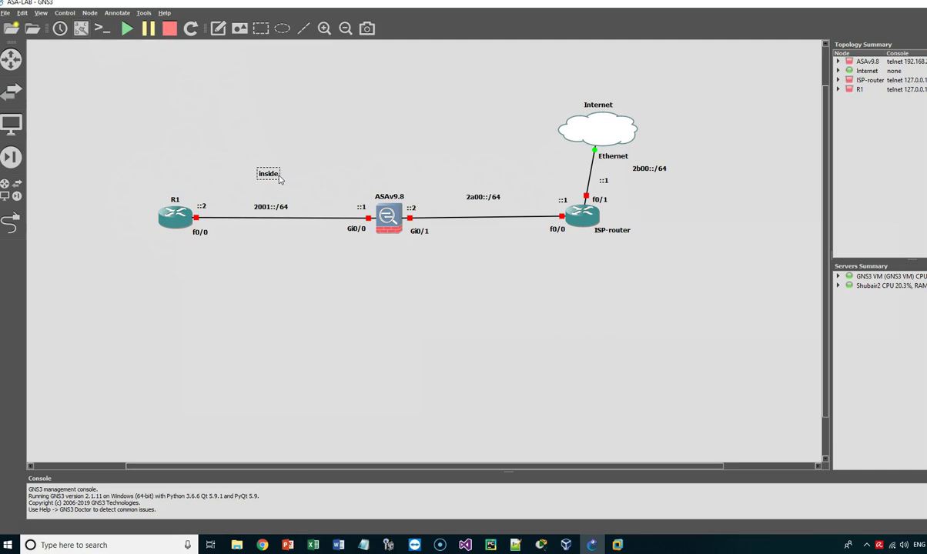
pyautogui.click(299, 151)
pyautogui.click(219, 30)
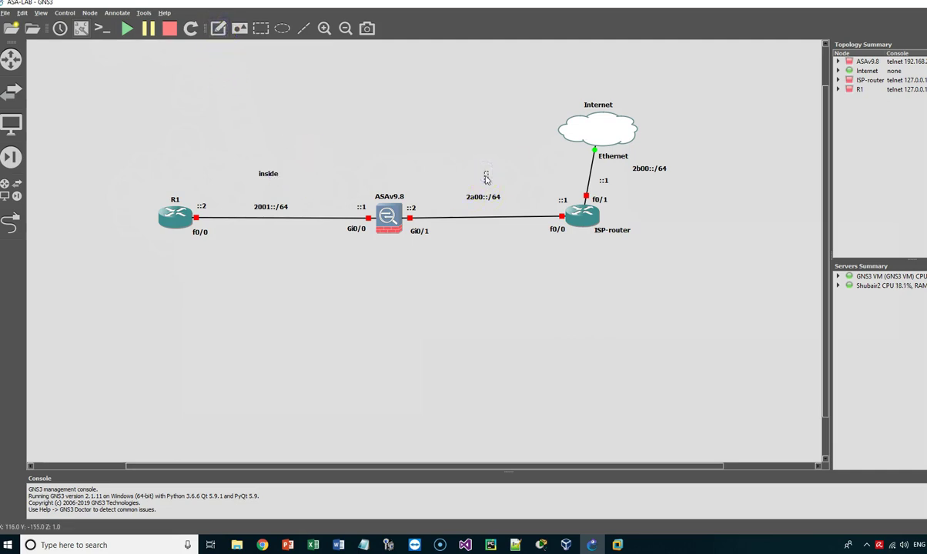
pyautogui.write('ouside')
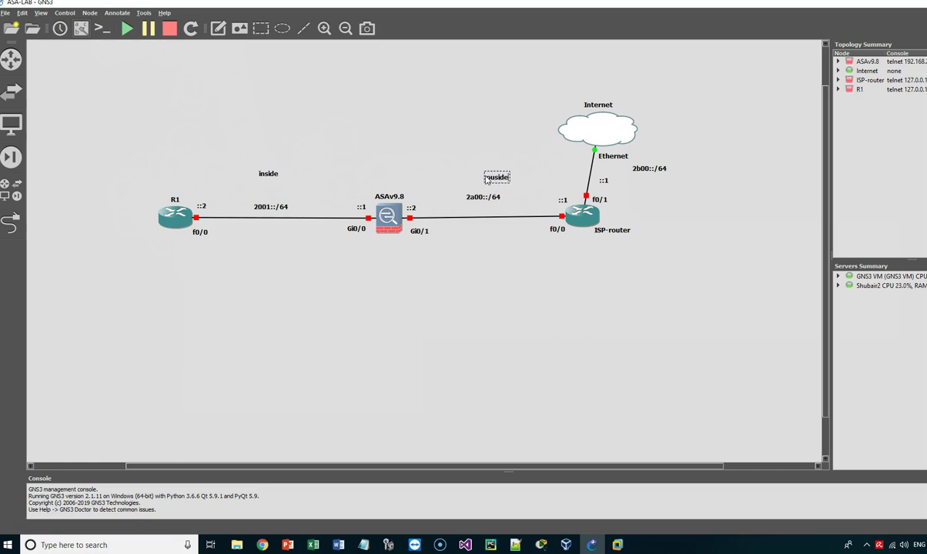
# Reposition the "inside" and "ouside" notes so they sit level, centred above the 2001::/64 and 2a00::/64 labels.
pyautogui.click(269, 174)
pyautogui.moveTo(269, 175); pyautogui.dragTo(267, 181)
pyautogui.moveTo(501, 179); pyautogui.dragTo(489, 179)
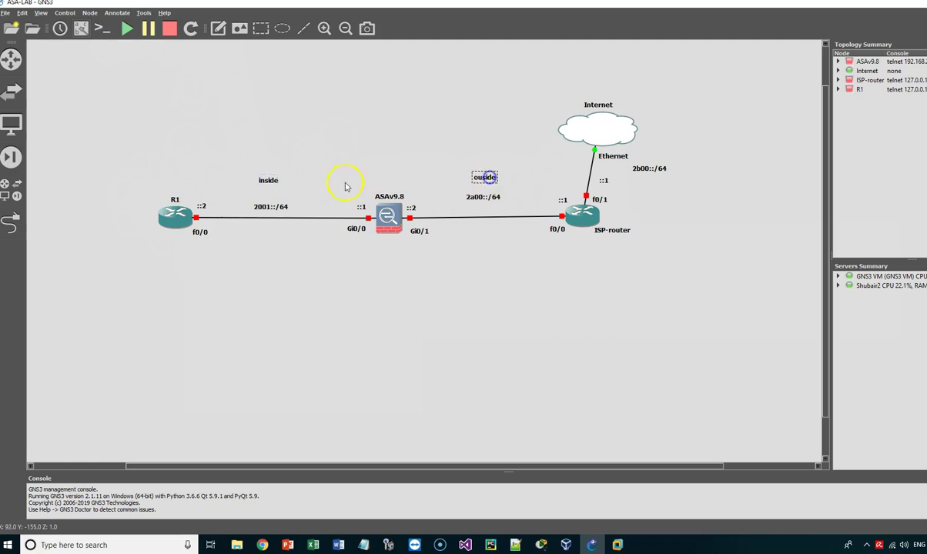
pyautogui.moveTo(268, 187); pyautogui.dragTo(268, 177)
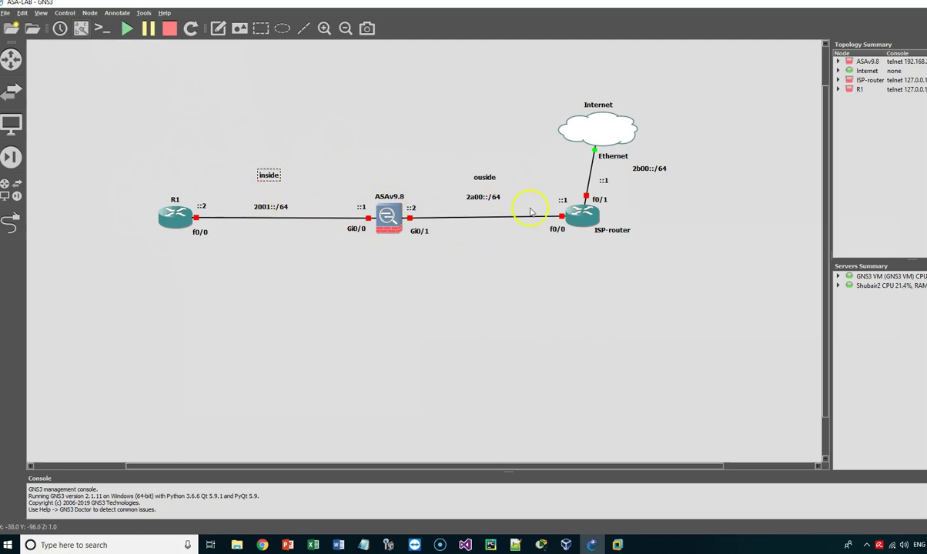
pyautogui.click(267, 176)
pyautogui.click(420, 290)
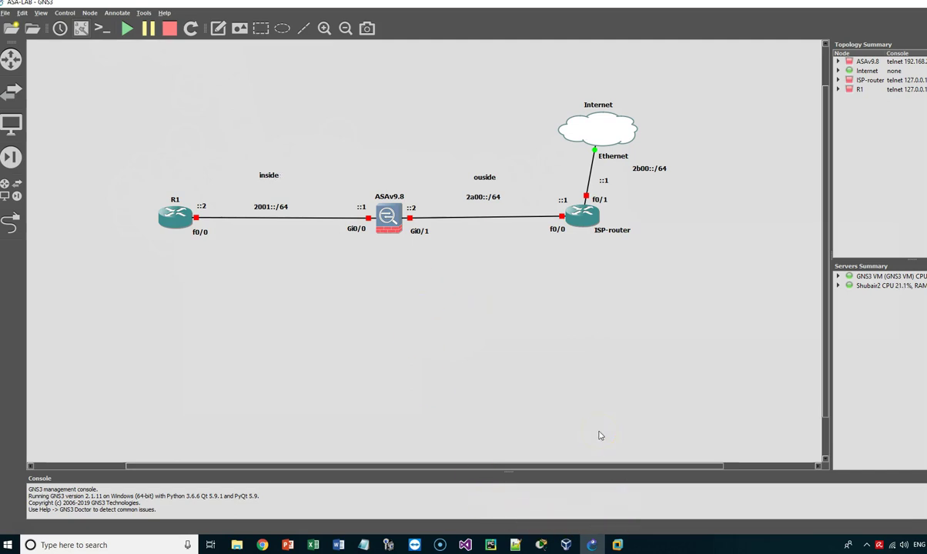
# Start all the nodes in the topology and open the console of ASAv9.8.
pyautogui.click(127, 32)
pyautogui.rightClick(385, 218)
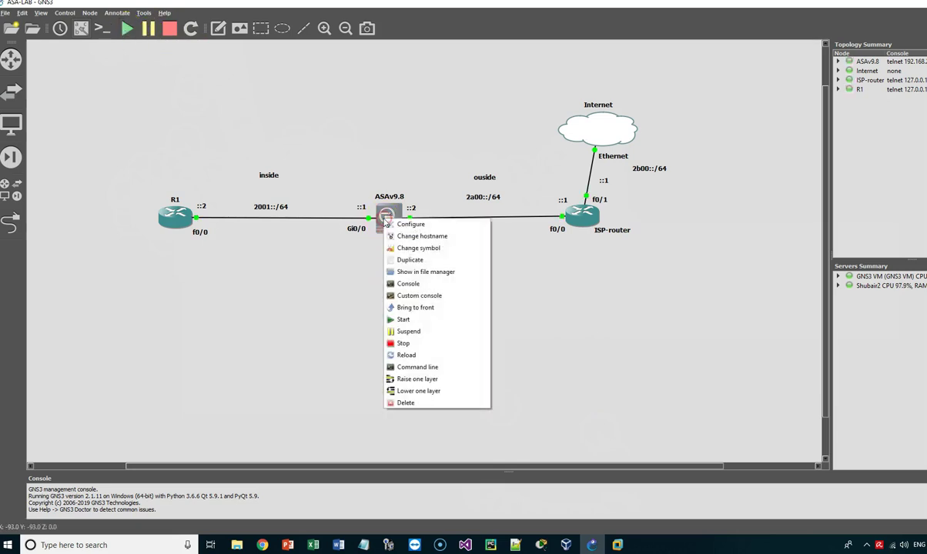
pyautogui.click(436, 285)
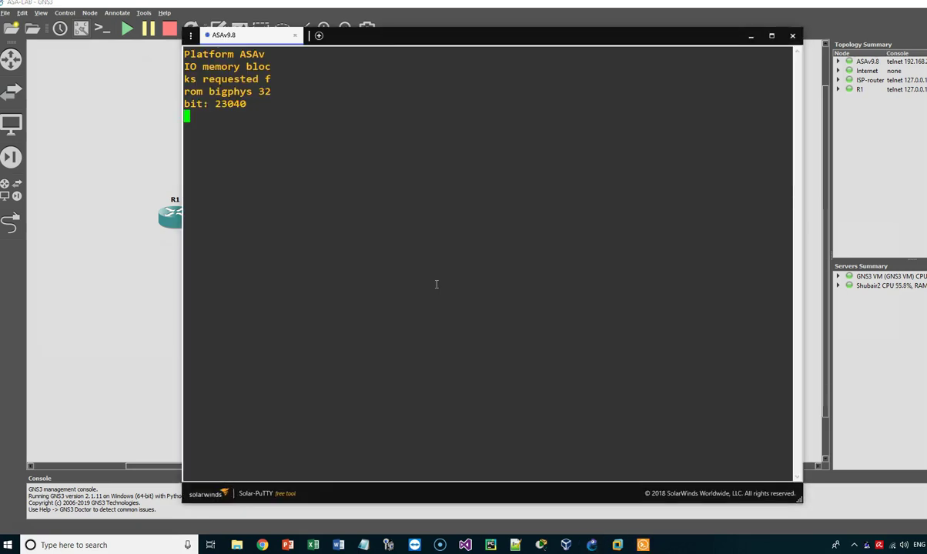
# Resize the ASAv9.8 console window so it fits below the topology diagram.
pyautogui.moveTo(466, 31); pyautogui.dragTo(474, 242)
pyautogui.click(427, 328)
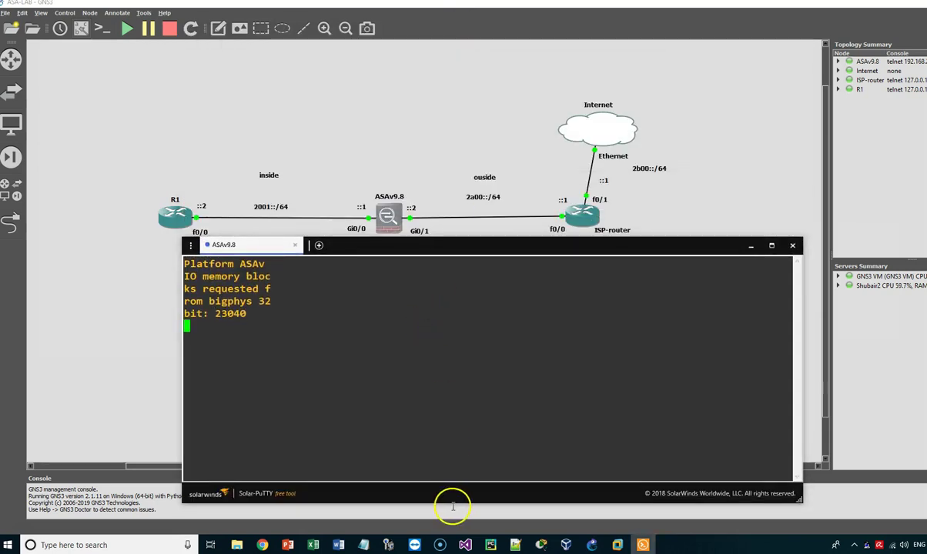
pyautogui.moveTo(455, 503); pyautogui.dragTo(458, 511)
pyautogui.click(357, 387)
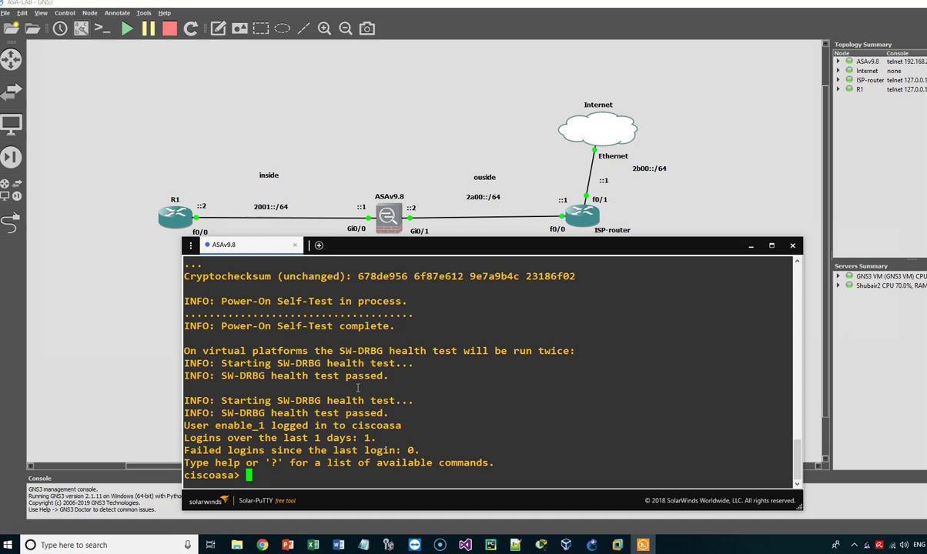
# Enter privileged mode on the ASA with a blank password, then global configuration mode, skipping the anonymous reporting question.
pyautogui.write('enable')
pyautogui.press('Return')
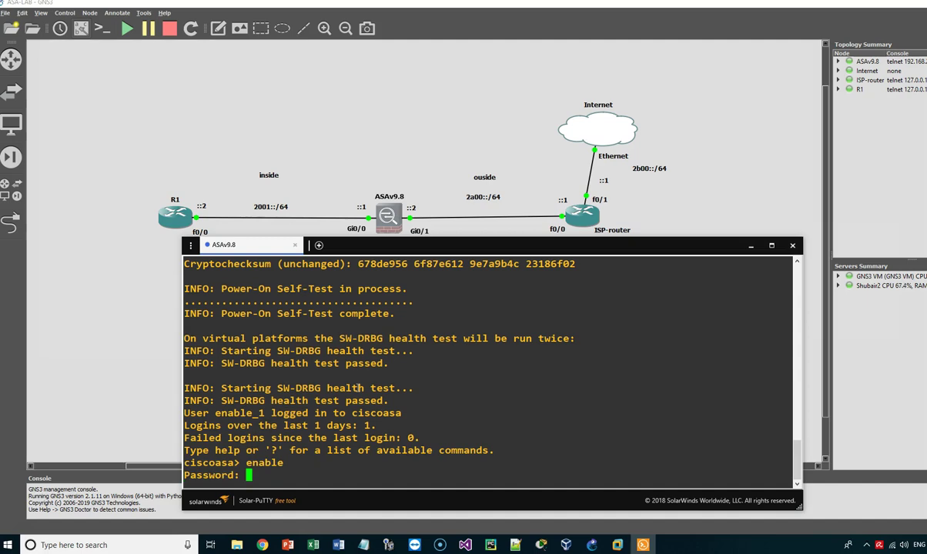
pyautogui.press('Return')
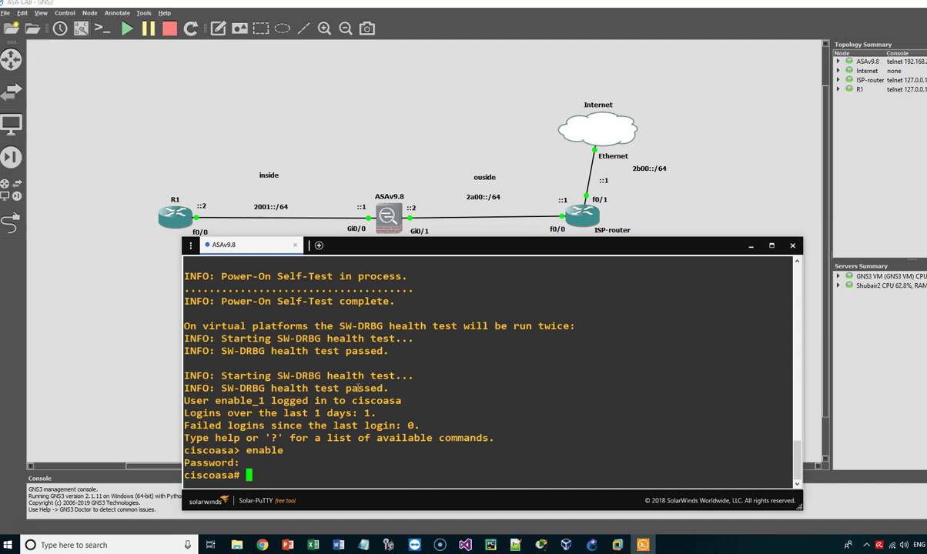
pyautogui.write('conf term')
pyautogui.press('Return')
pyautogui.press('Return')
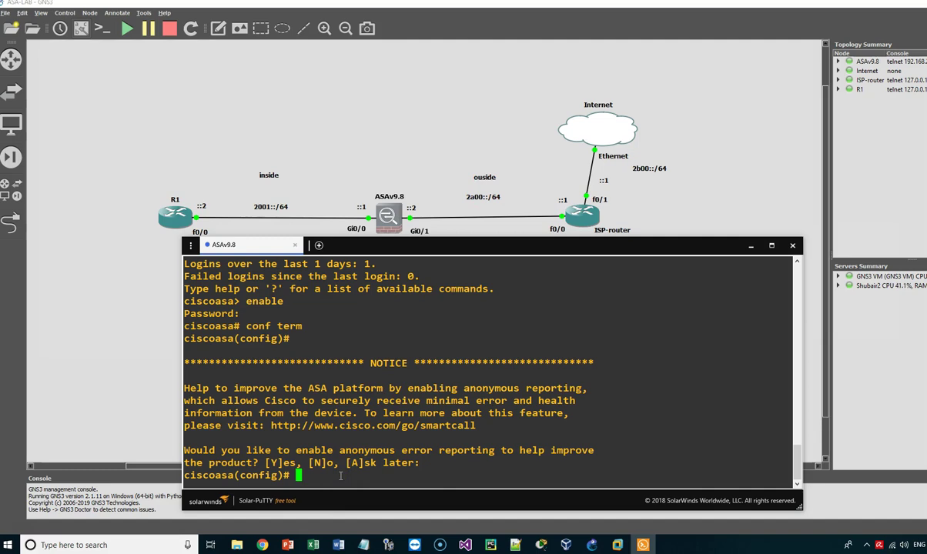
# Enable IPv6 on the ASA's interface g0/0 and name the interface inside.
pyautogui.write('int g0/0')
pyautogui.press('Return')
pyautogui.write('ipv6')
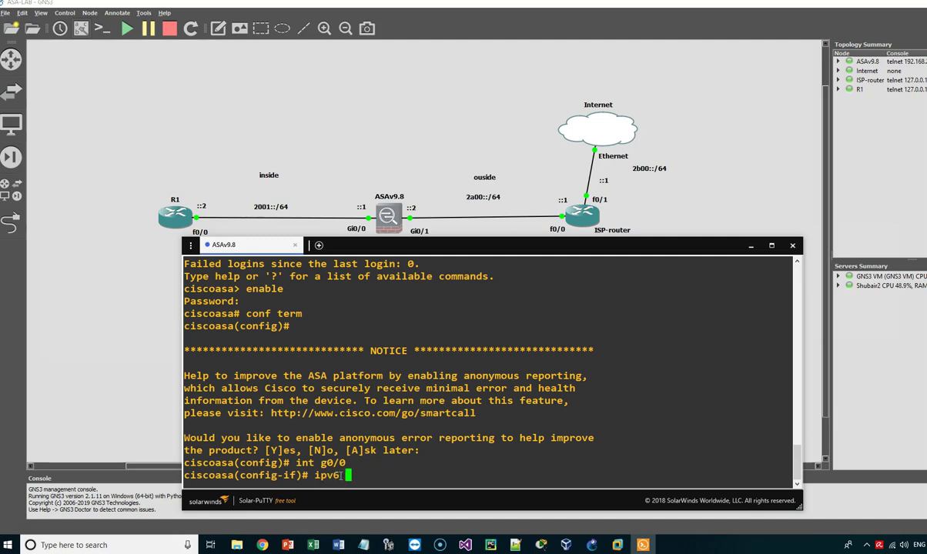
pyautogui.write(' enable')
pyautogui.press('Return')
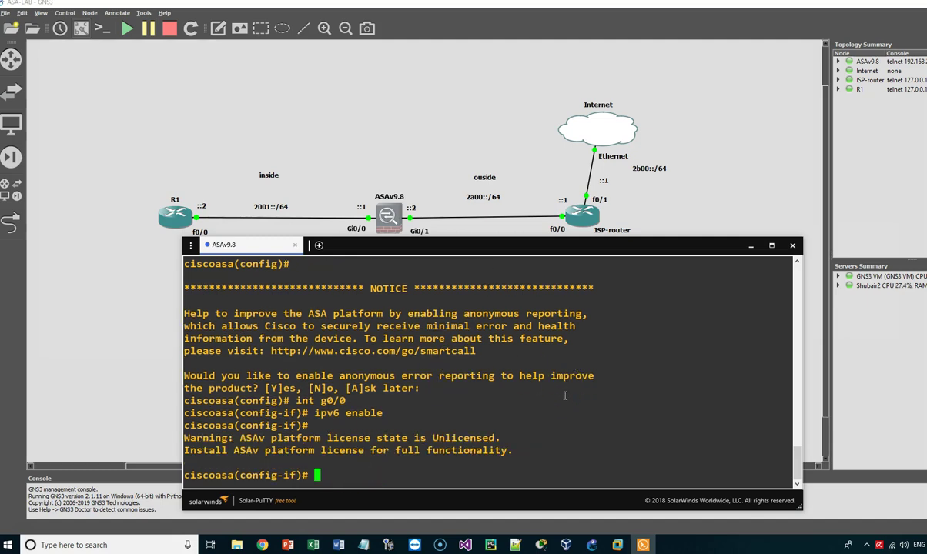
pyautogui.write('nameif inside')
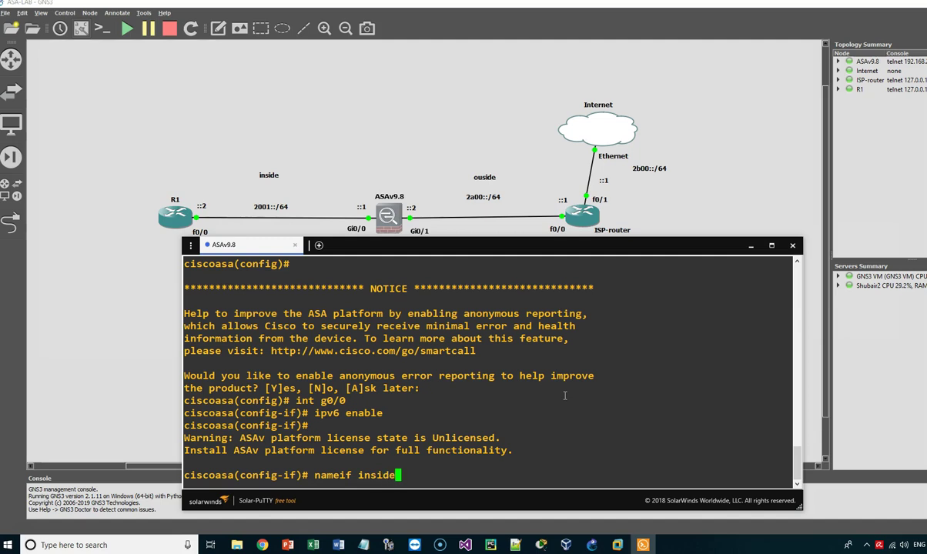
pyautogui.press('Return')
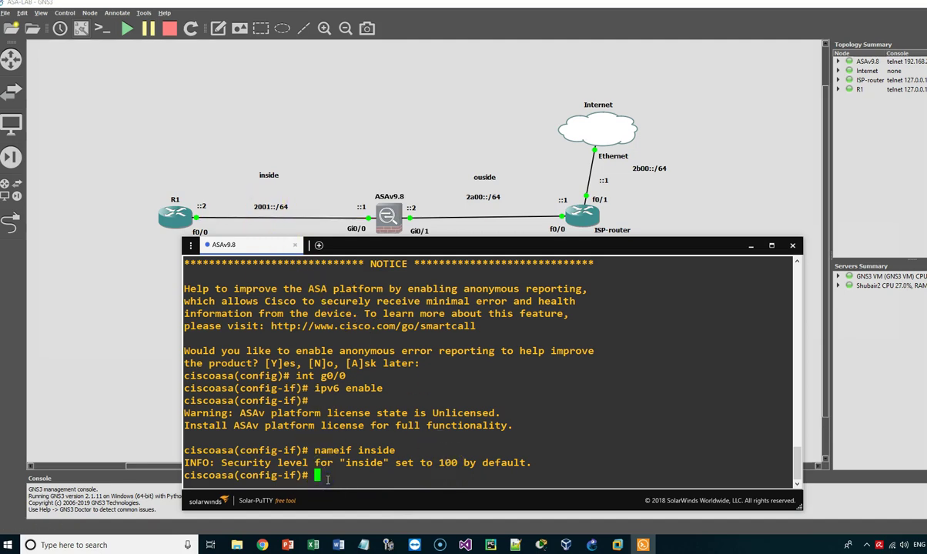
# Assign IPv6 address 2001::1/64 to the inside interface and bring it up with no shut.
pyautogui.write('ipv6 addres 2001::1')
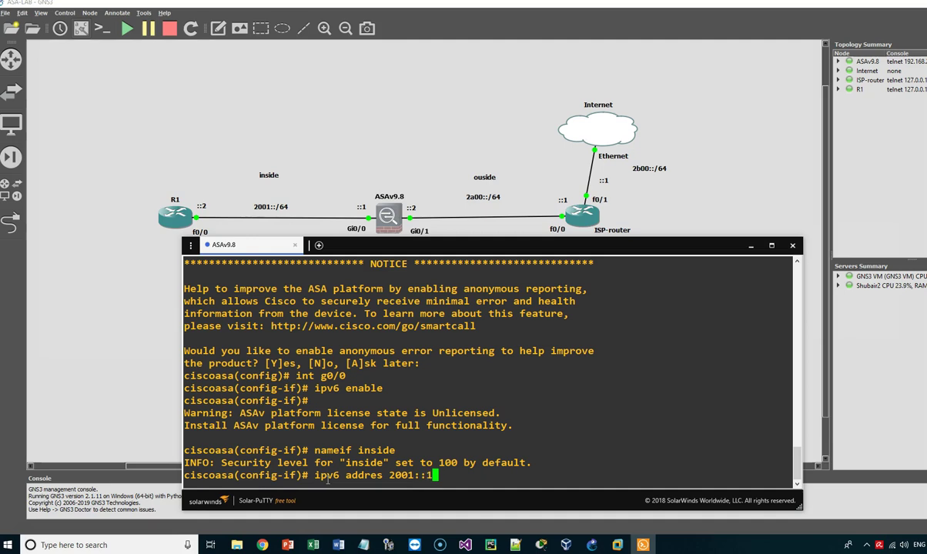
pyautogui.write('/64')
pyautogui.press('Return')
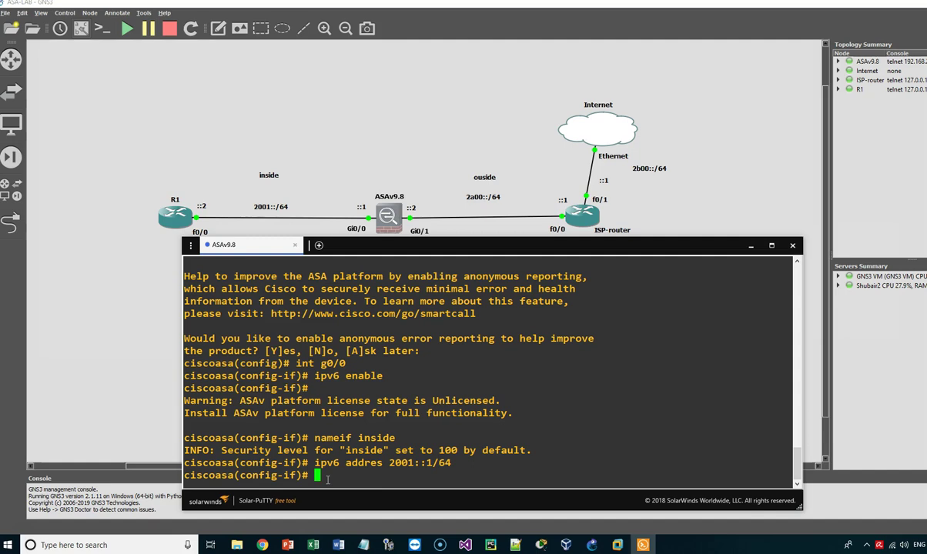
pyautogui.write('no shut')
pyautogui.press('Return')
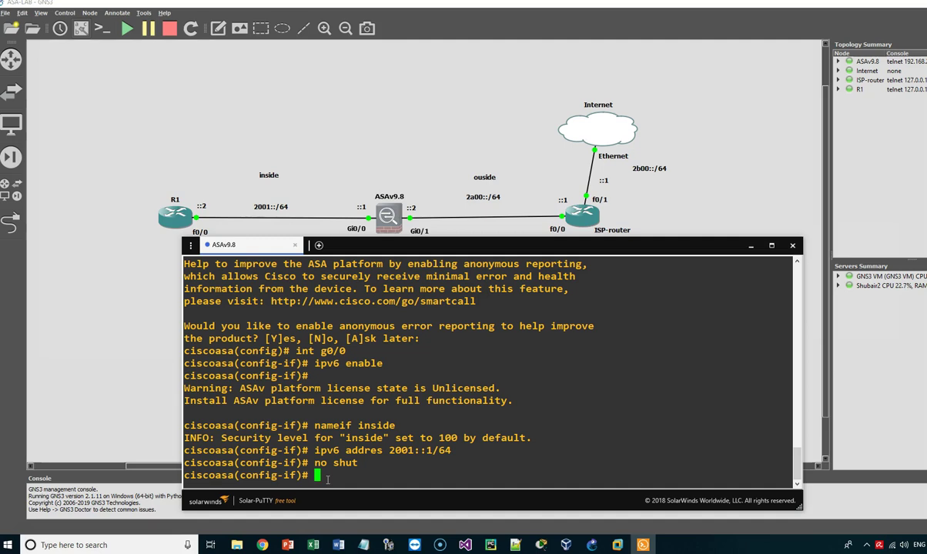
# Enable IPv6 on the ASA's interface g0/1 and name the interface outside.
pyautogui.write('int g0/1')
pyautogui.press('Return')
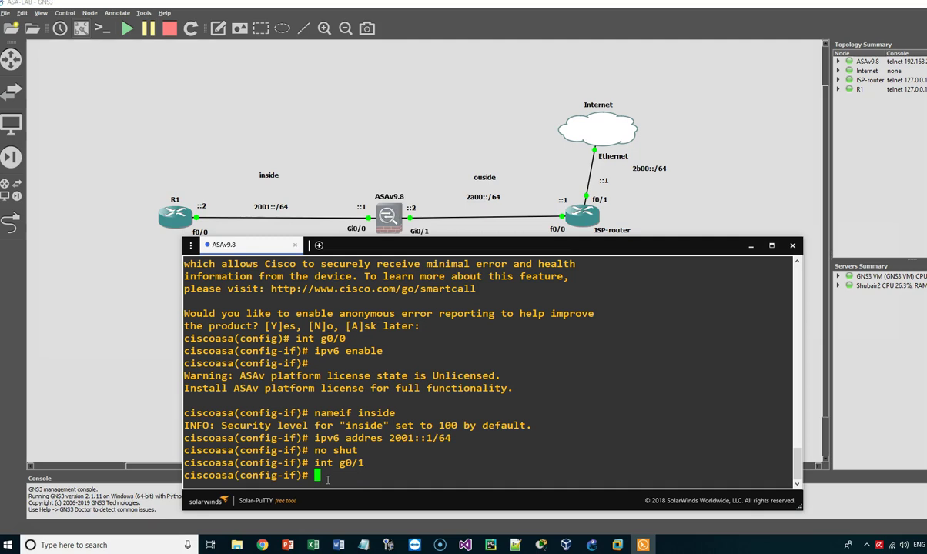
pyautogui.write('ipv6 enable')
pyautogui.press('Return')
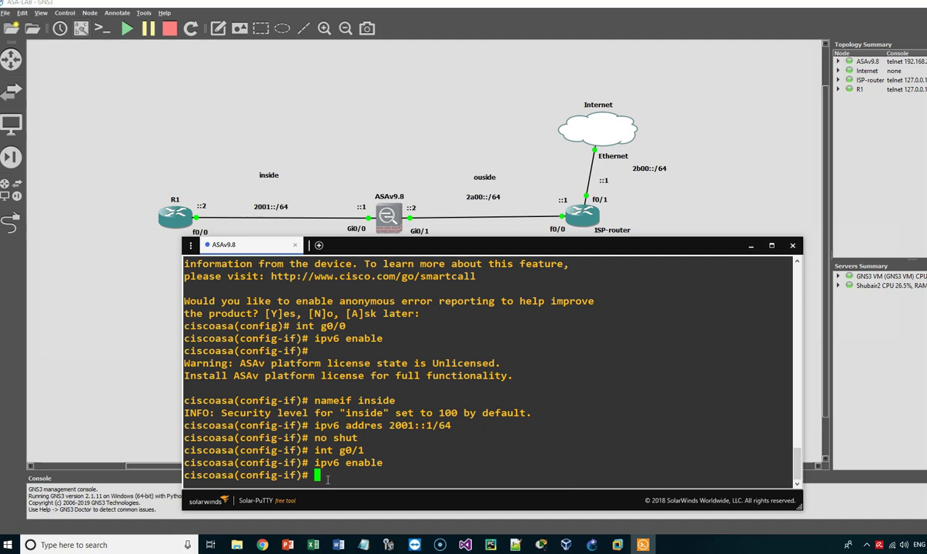
pyautogui.write('nameif outside')
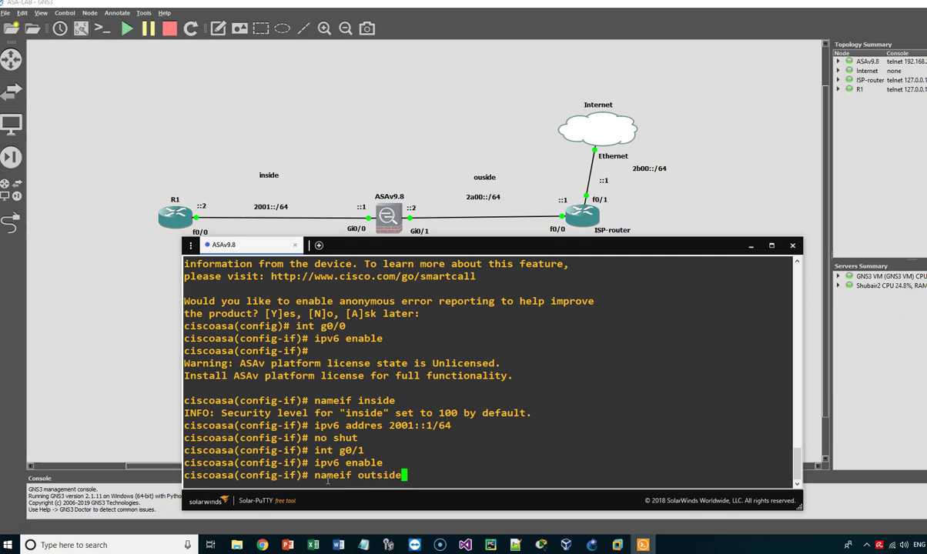
pyautogui.press('Return')
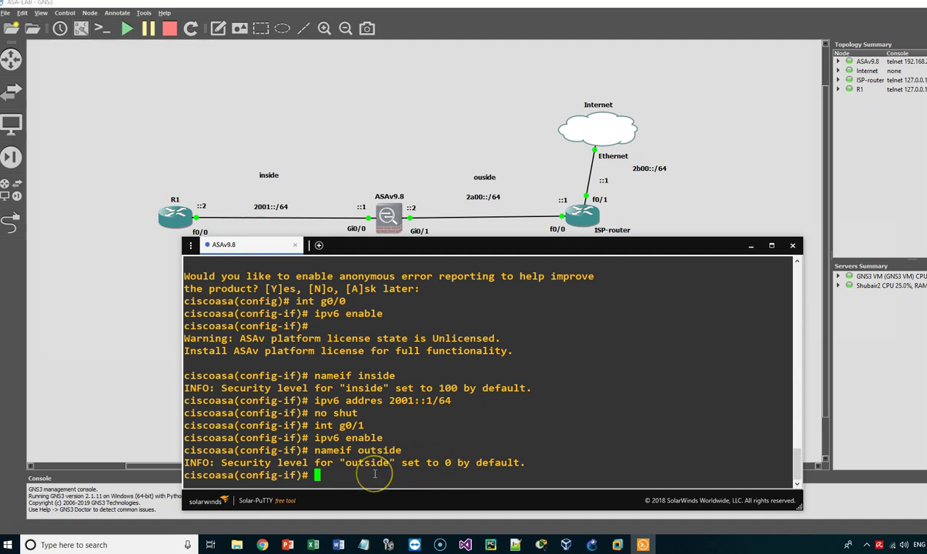
# Assign IPv6 address 2a00::2/64 to the outside interface, bring it up with no shut, and exit interface configuration.
pyautogui.write('ip')
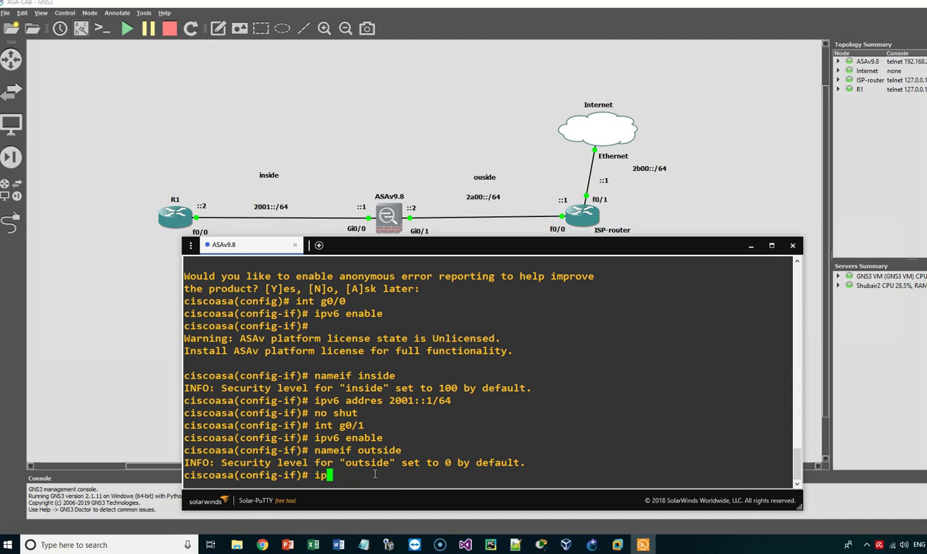
pyautogui.write('v6 address 2a00::')
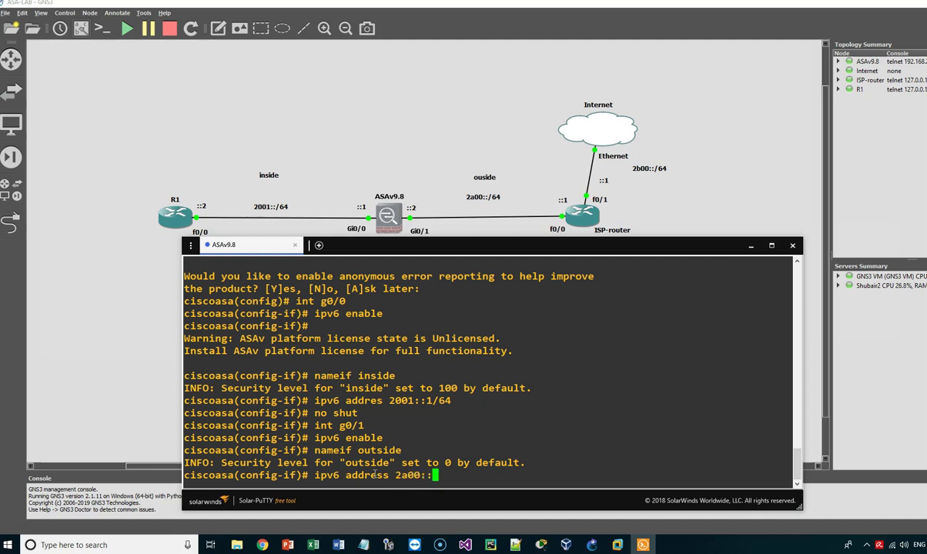
pyautogui.write('2/64')
pyautogui.press('Return')
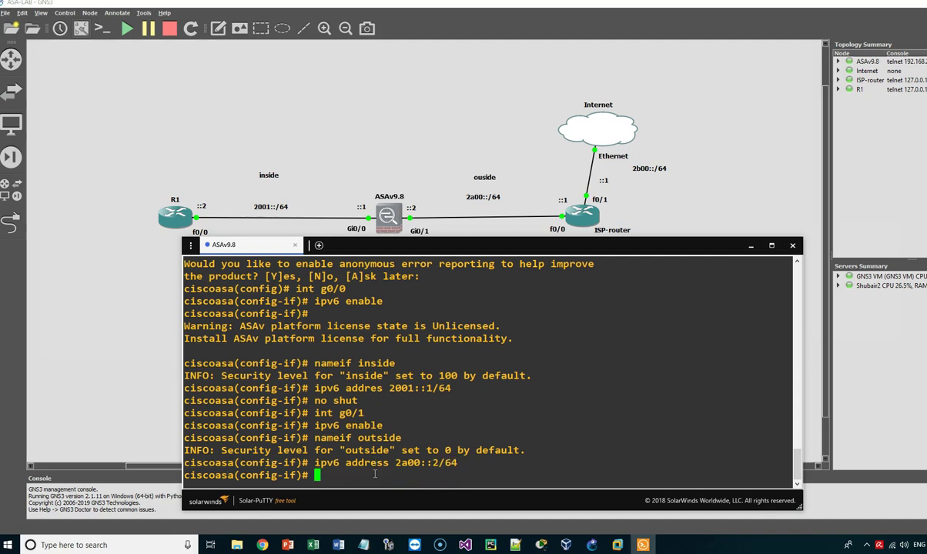
pyautogui.write('no shut')
pyautogui.press('Return')
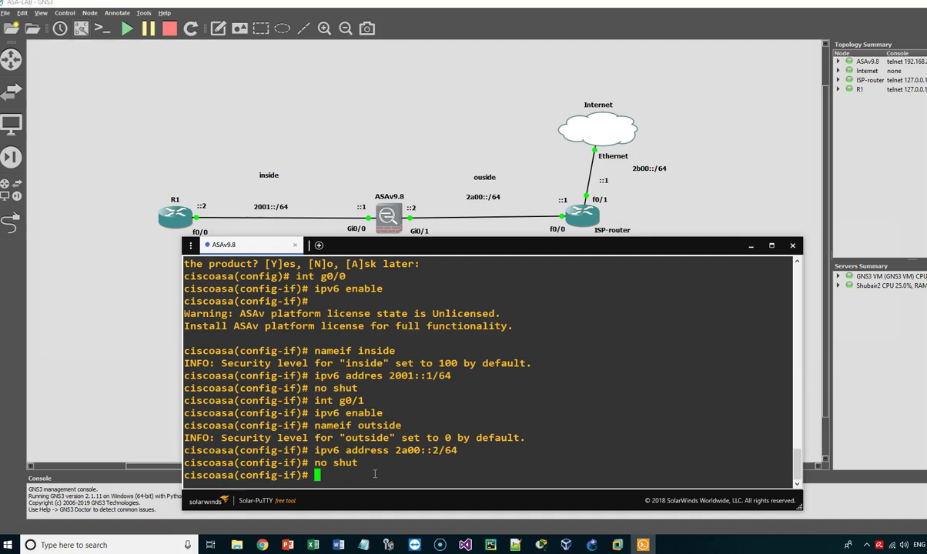
pyautogui.write('exit')
pyautogui.press('Return')
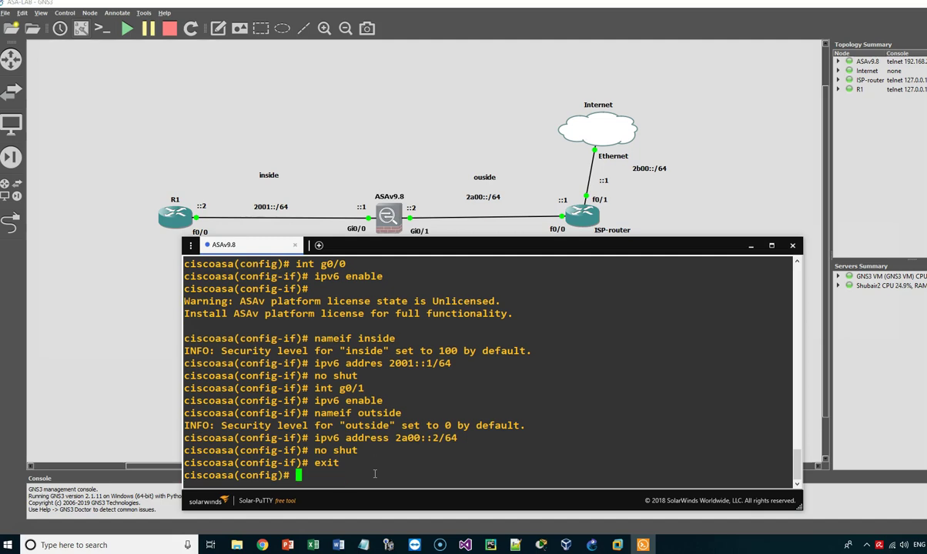
# Run show ipv6 inter brief and review the status and addresses of the inside and outside interfaces.
pyautogui.write('show ip')
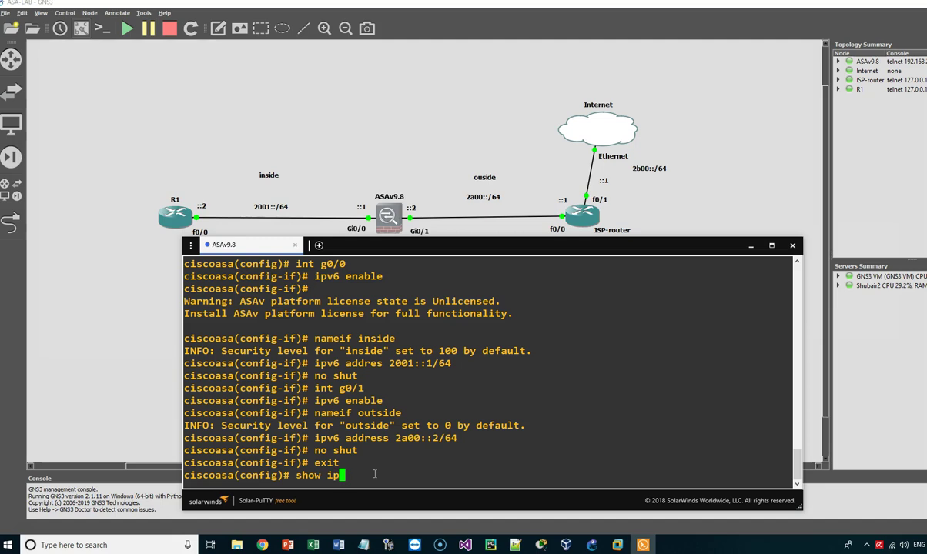
pyautogui.write('v6 inter brief')
pyautogui.press('Return')
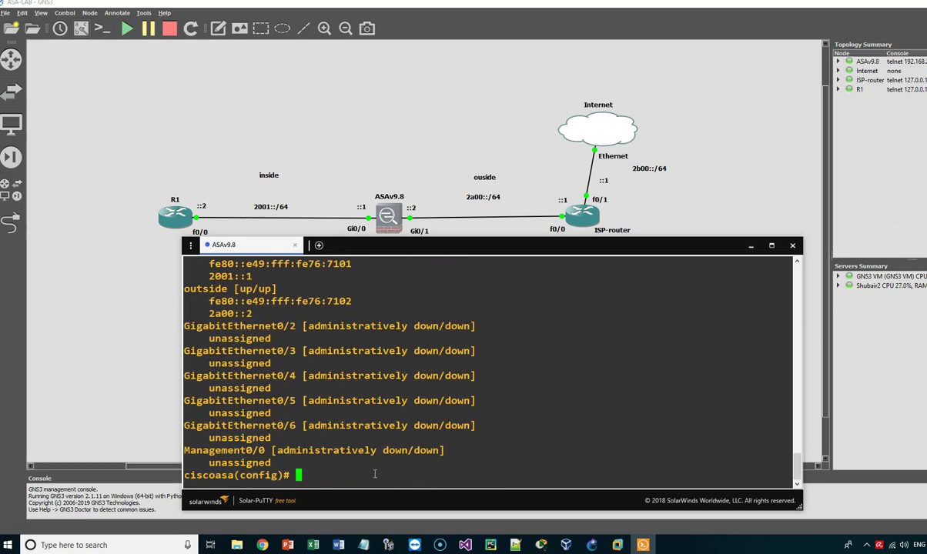
pyautogui.scroll(3, 464, 404)
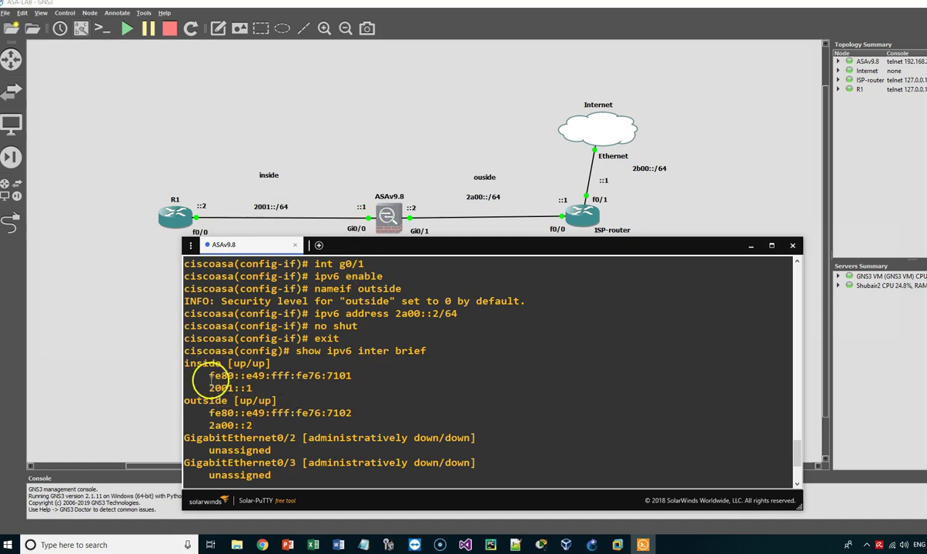
# Examine the inside and outside addresses and the remaining interfaces in the ASA's IPv6 interface listing.
pyautogui.tripleClick(253, 392)
pyautogui.click(235, 388)
pyautogui.moveTo(185, 401); pyautogui.dragTo(227, 401)
pyautogui.click(301, 385)
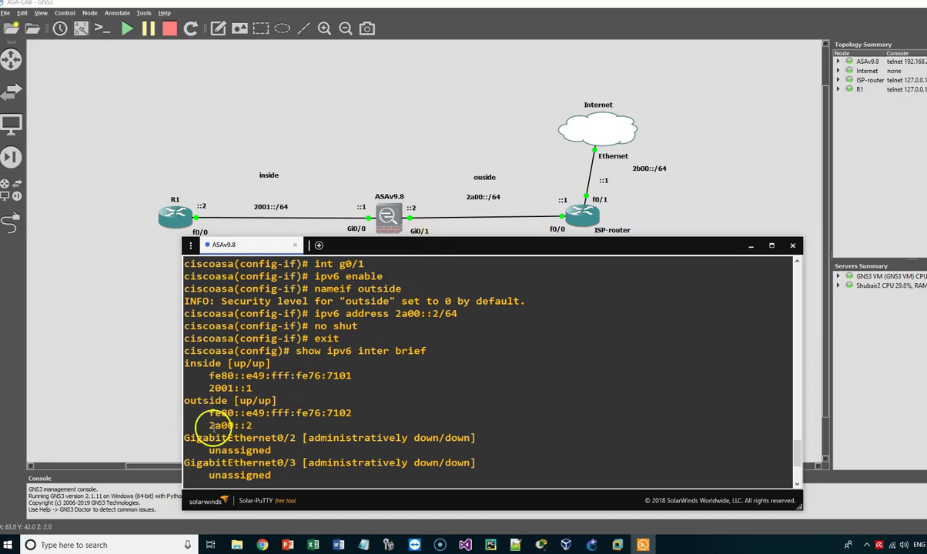
pyautogui.scroll(-3, 264, 428)
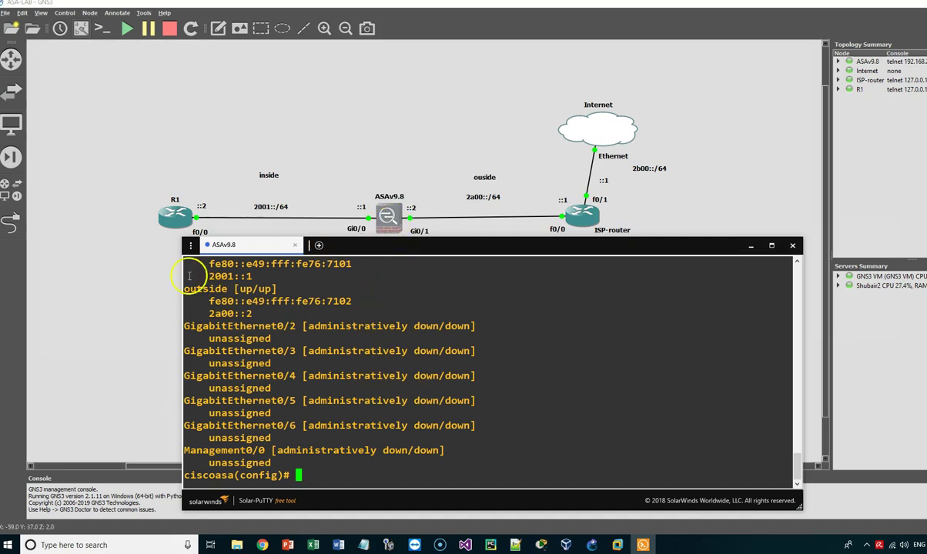
# Open the console of router R1 and bring up its command prompt.
pyautogui.rightClick(182, 220)
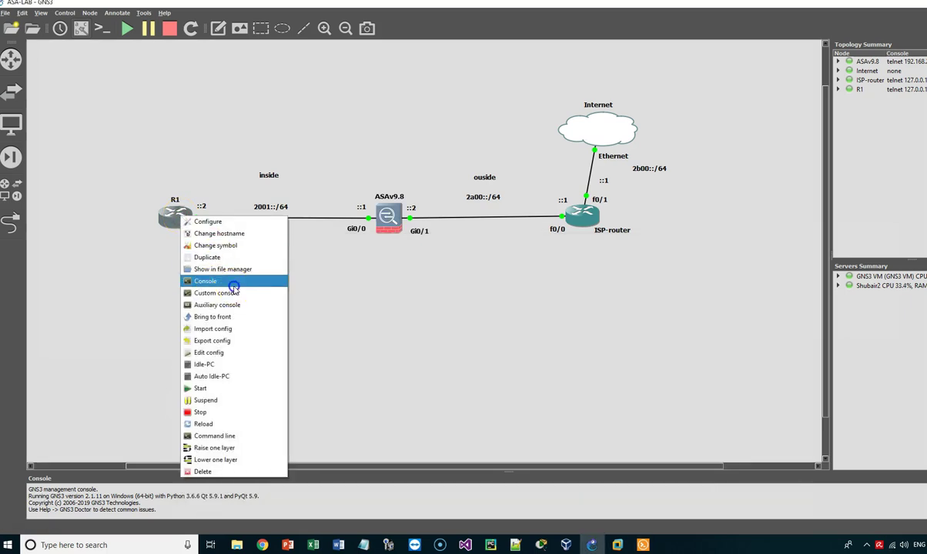
pyautogui.click(234, 286)
pyautogui.click(643, 542)
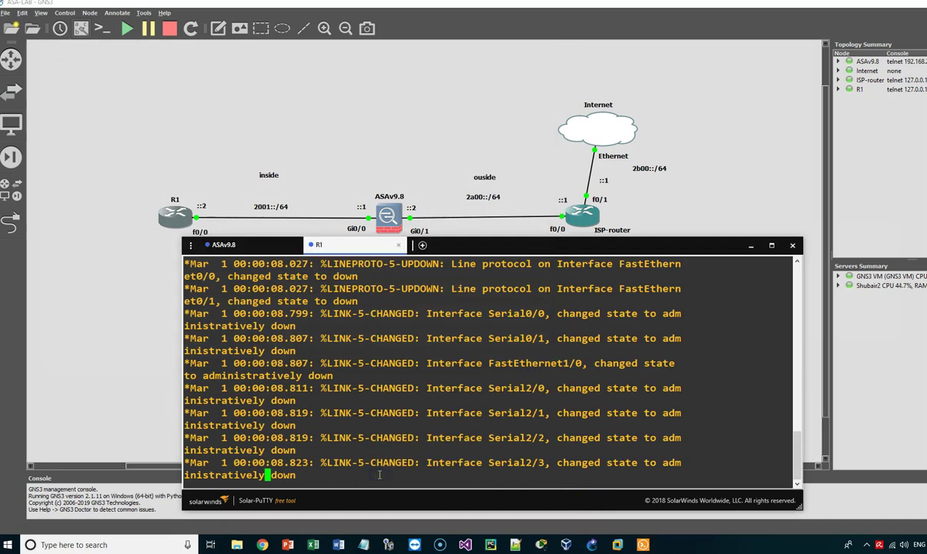
pyautogui.press('Return')
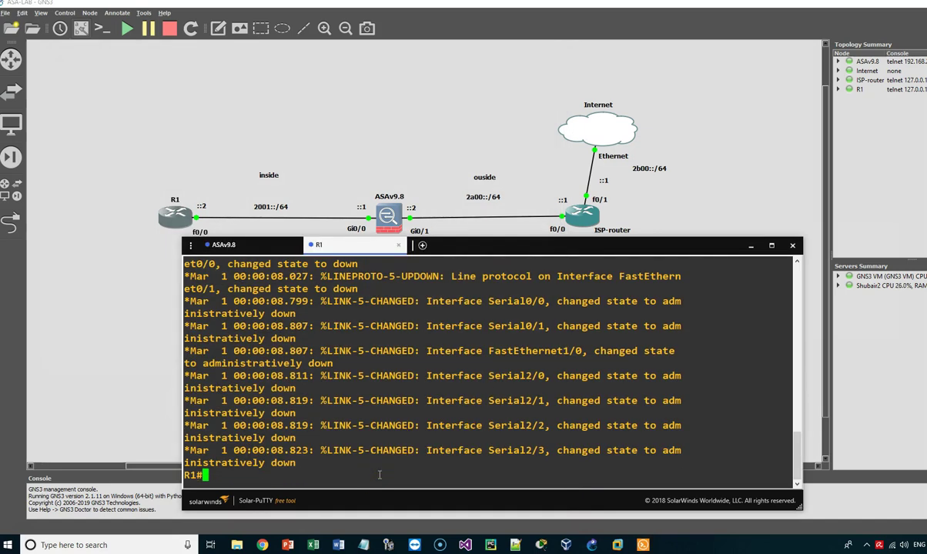
# Enter global configuration mode on R1 with conf term.
pyautogui.write('con term')
pyautogui.press('Left')
pyautogui.press('Left')
pyautogui.press('Left')
pyautogui.press('Left')
pyautogui.press('Left')
pyautogui.write('f')
pyautogui.press('Return')
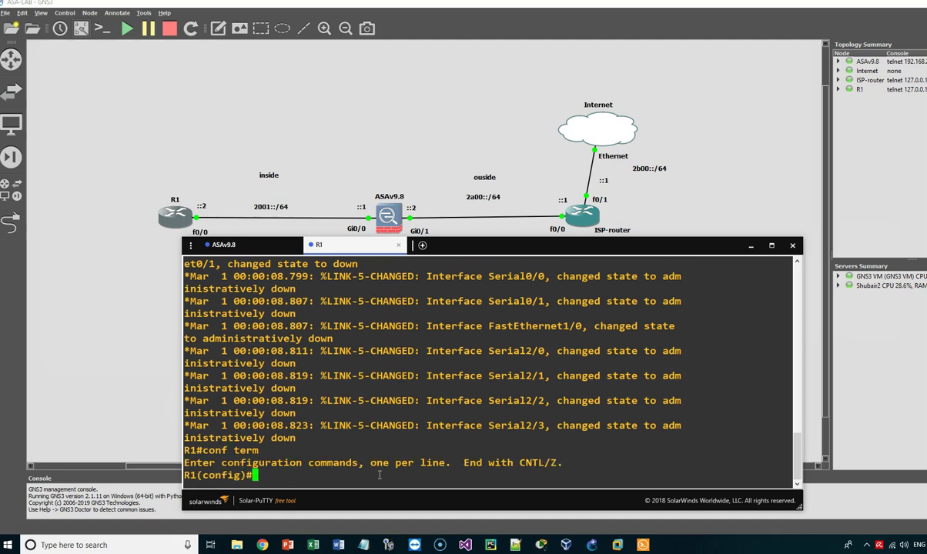
# Enable IPv6 unicast routing and IPv6 CEF on R1 with ipv6 unic and ipv6 cef.
pyautogui.write('ipv6 ')
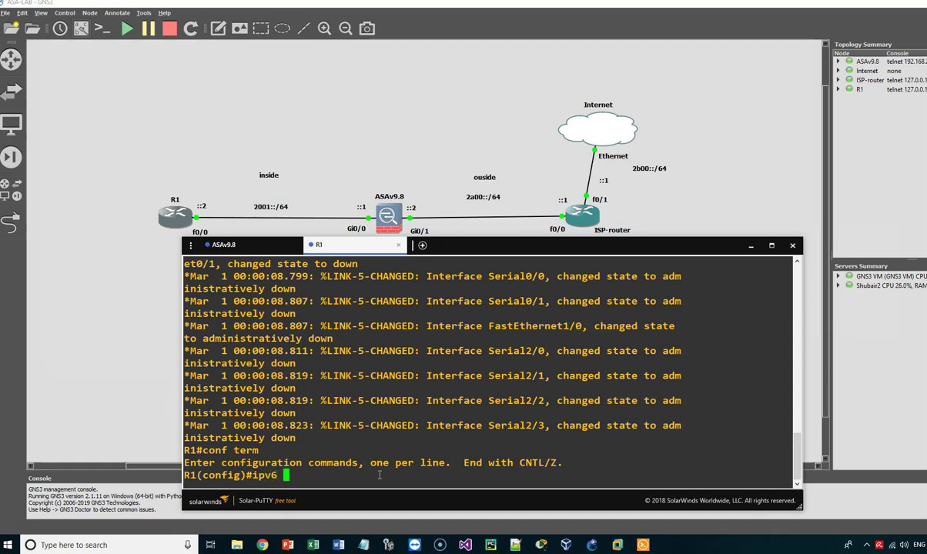
pyautogui.write('unic')
pyautogui.press('Return')
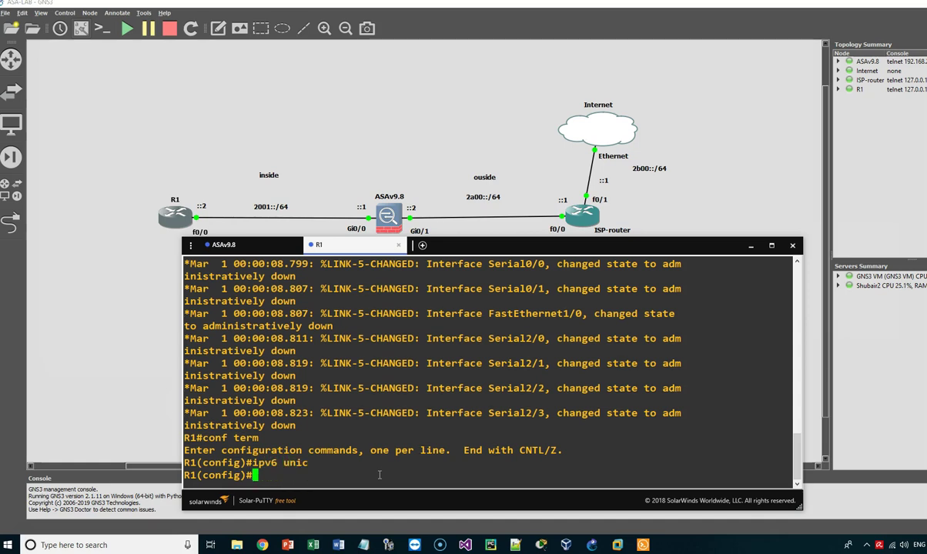
pyautogui.write('ipv6 cef')
pyautogui.press('Return')
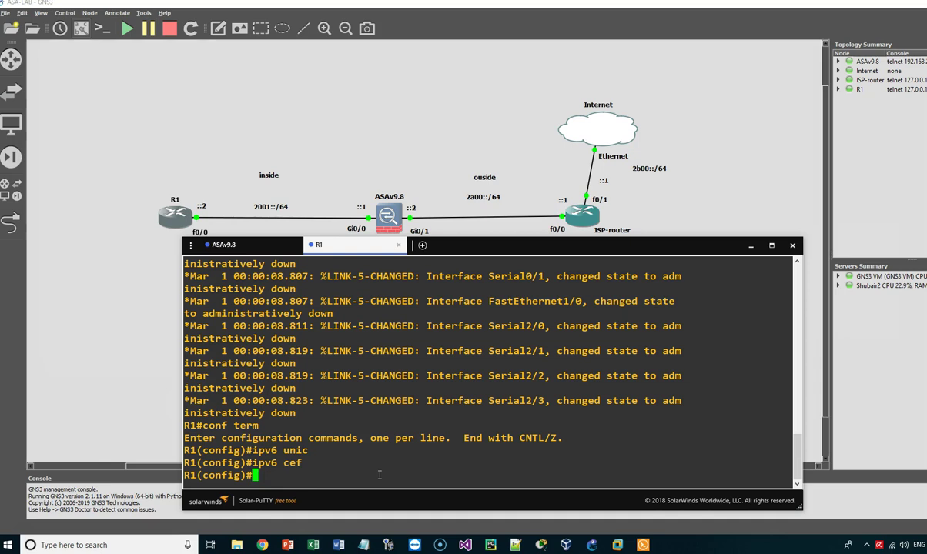
# Assign IPv6 address 2001::2/64 to R1's interface f0/0.
pyautogui.write('int f0/0')
pyautogui.press('Return')
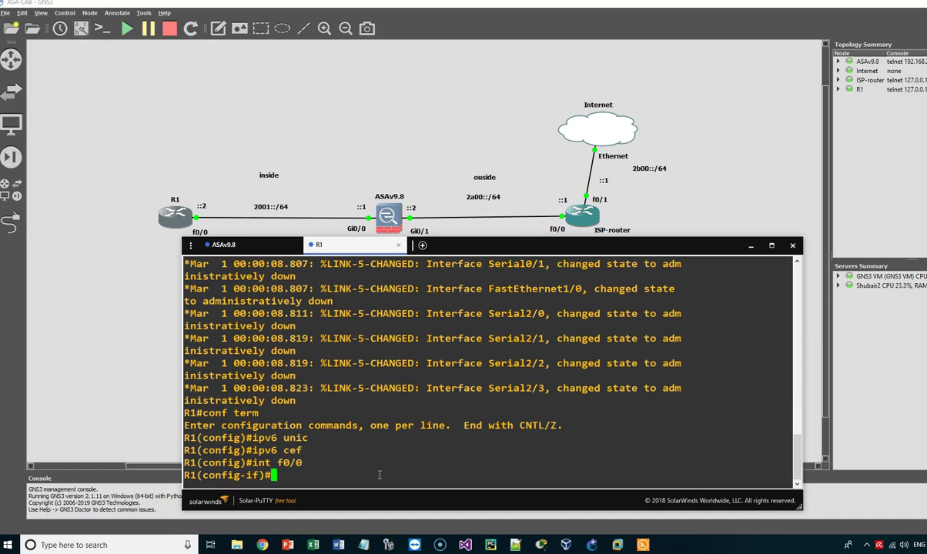
pyautogui.write('ipv6 addres ')
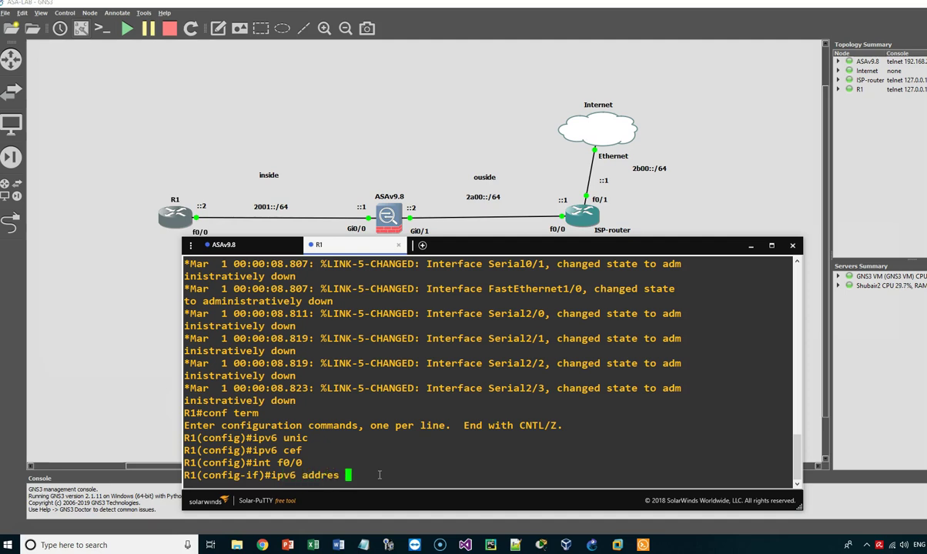
pyautogui.write('2011::2/64')
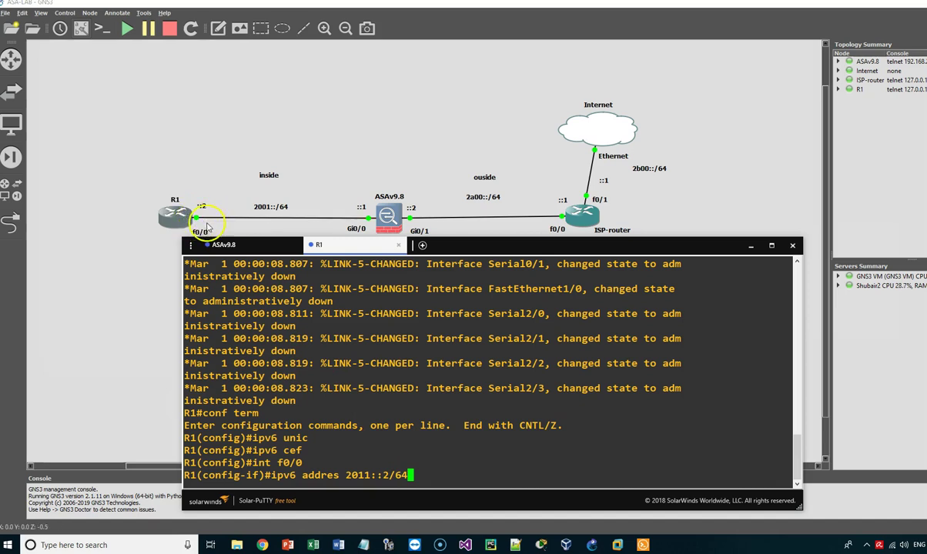
pyautogui.press('Left')
pyautogui.press('Left')
pyautogui.press('Left')
pyautogui.press('Left')
pyautogui.press('Left')
pyautogui.press('Left')
pyautogui.press('Left')
pyautogui.press('BackSpace')
pyautogui.write('0')
pyautogui.press('Right')
pyautogui.press('Right')
pyautogui.press('Right')
pyautogui.press('Right')
pyautogui.press('Right')
pyautogui.press('Right')
pyautogui.press('Right')
pyautogui.press('Return')
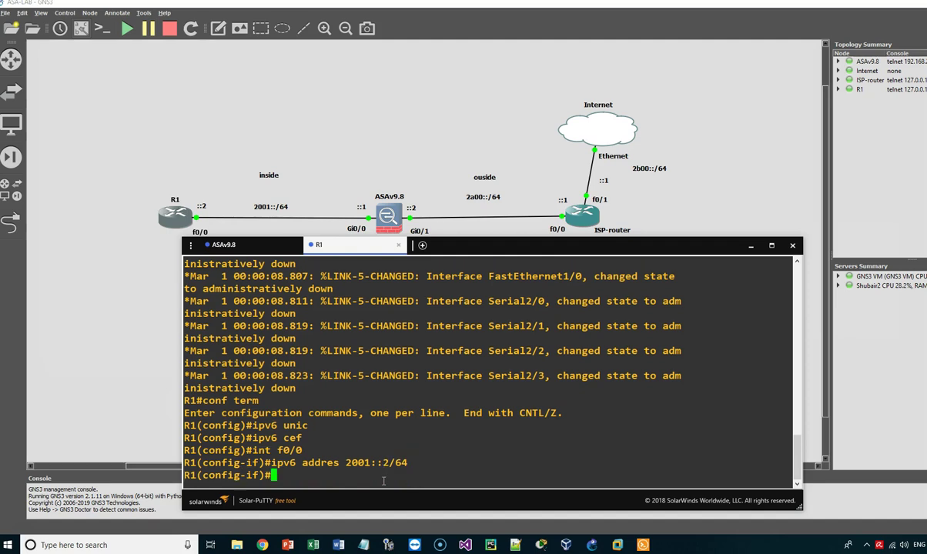
# Bring up R1's f0/0 with no shut and leave configuration mode with end.
pyautogui.write('no shut')
pyautogui.press('Return')
pyautogui.write('end')
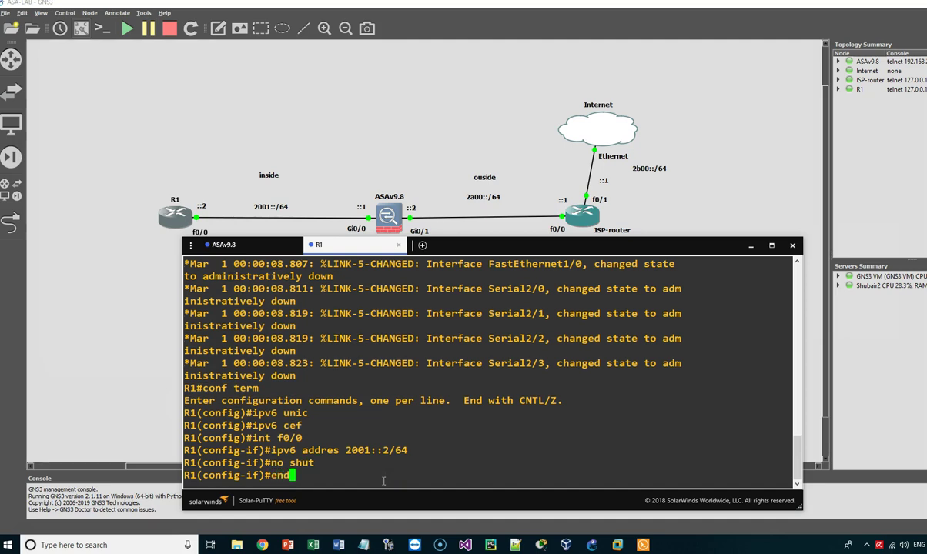
pyautogui.press('Return')
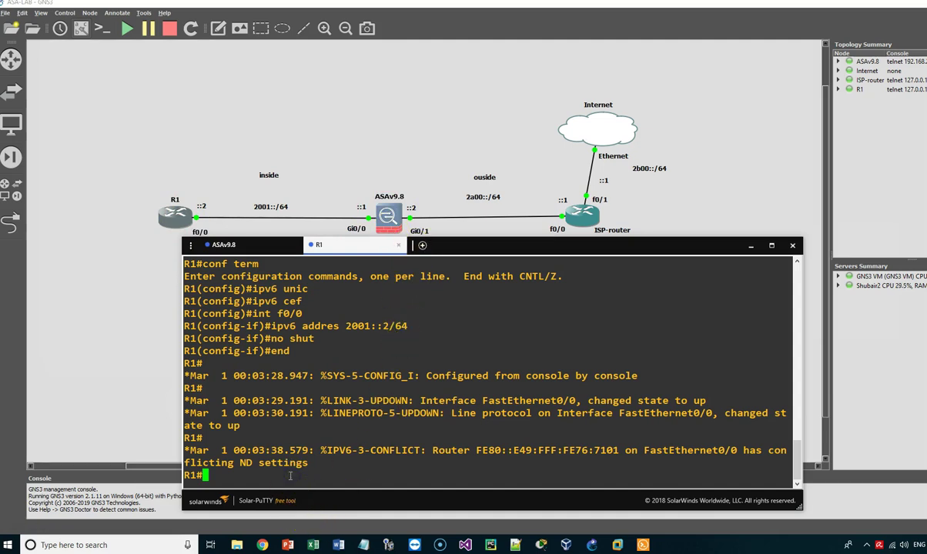
# Run show ipv6 inter brief on R1 to check its interface status and addresses.
pyautogui.write('show ipv6 ')
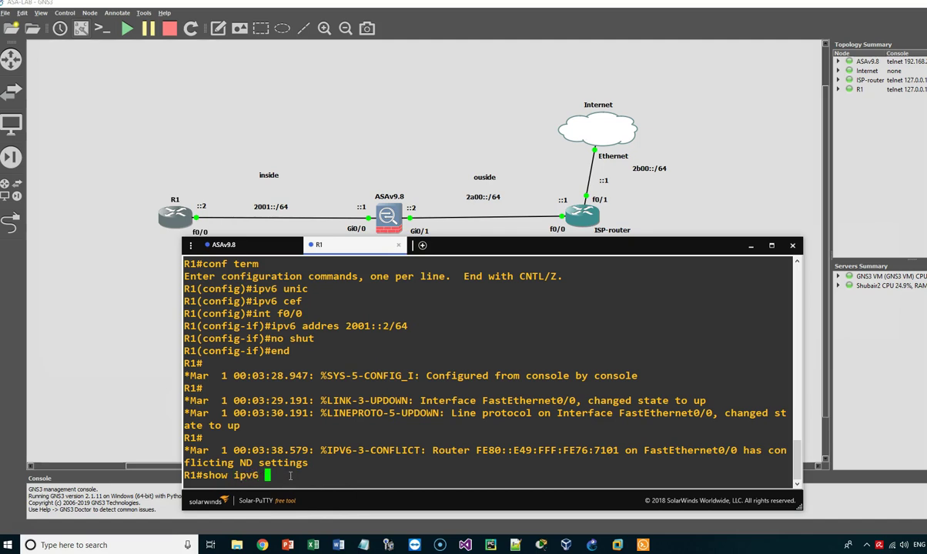
pyautogui.write('inter brief')
pyautogui.press('Return')
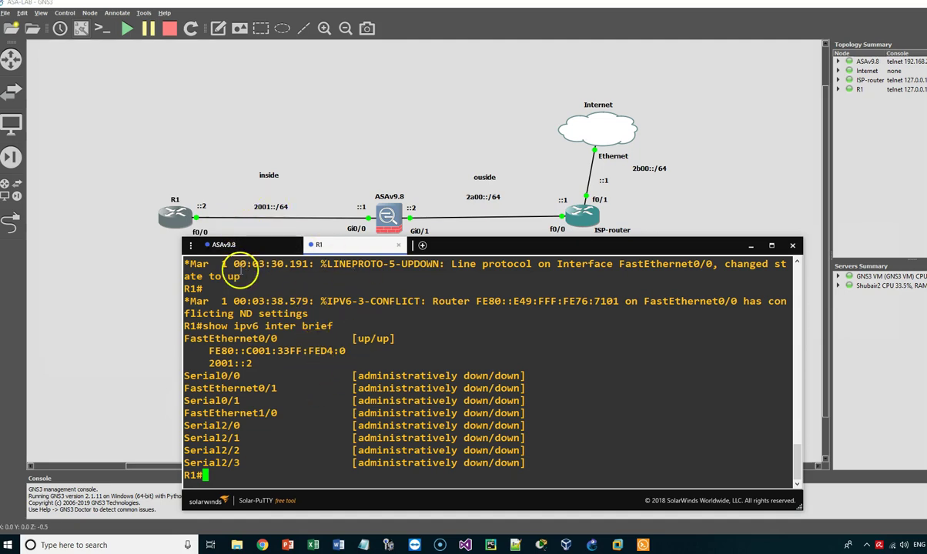
# Open the console of ISP-router and bring up its command prompt.
pyautogui.rightClick(586, 222)
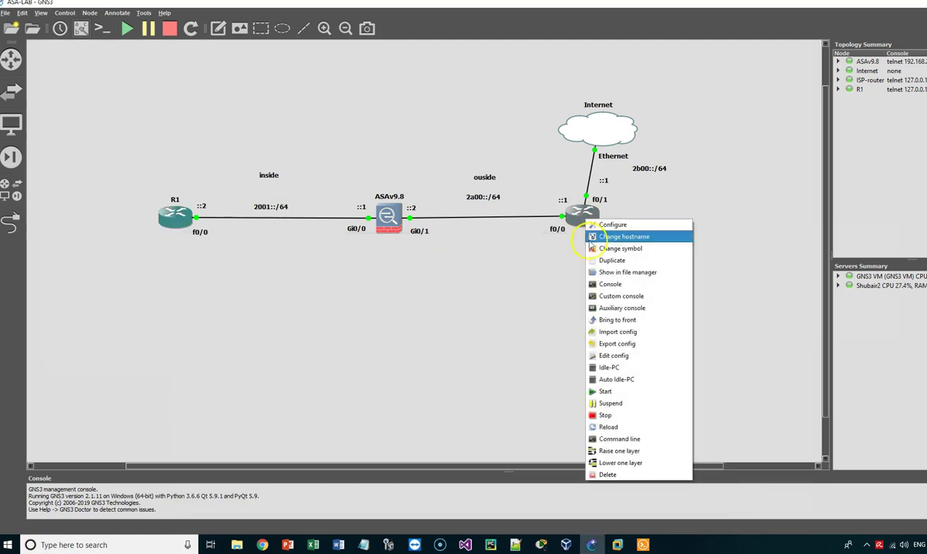
pyautogui.click(611, 287)
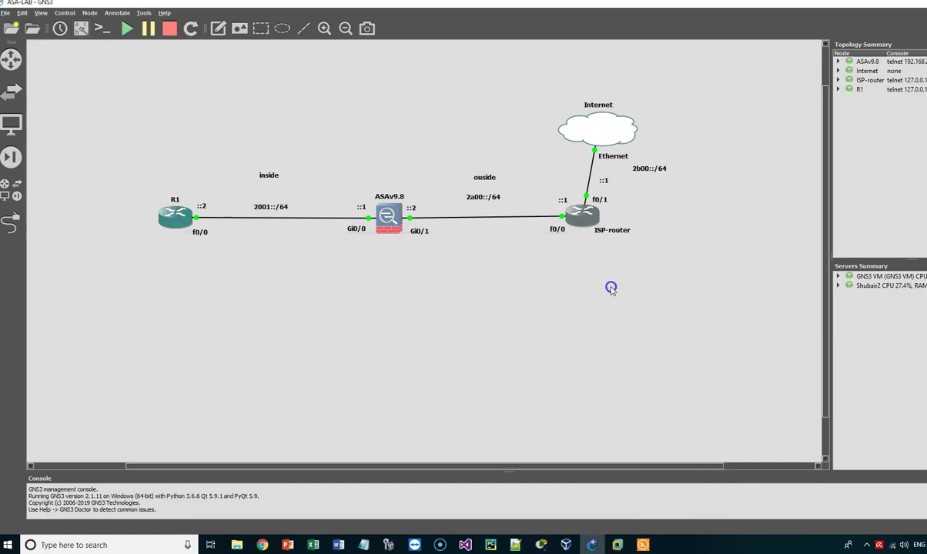
pyautogui.click(642, 544)
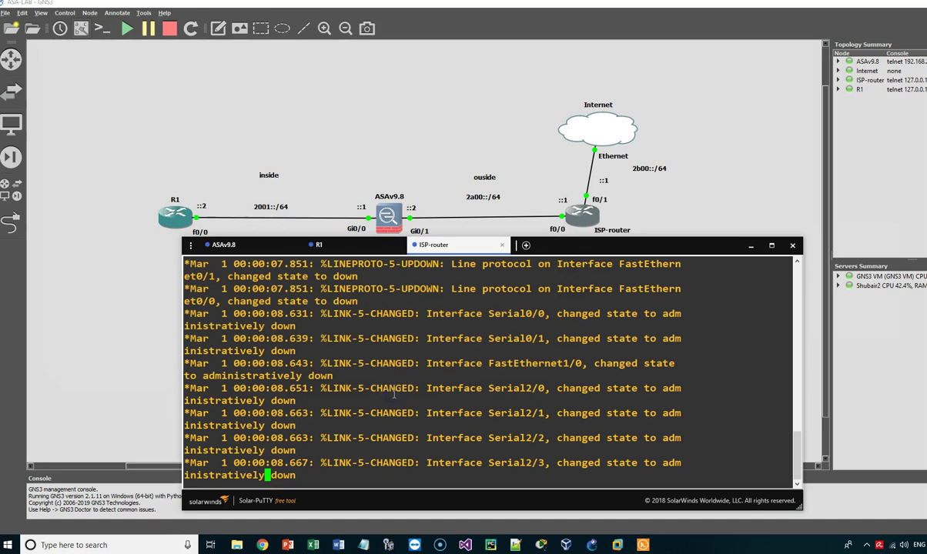
pyautogui.press('Return')
# Enter global configuration mode on ISP-router with conf term.
pyautogui.write('\\')
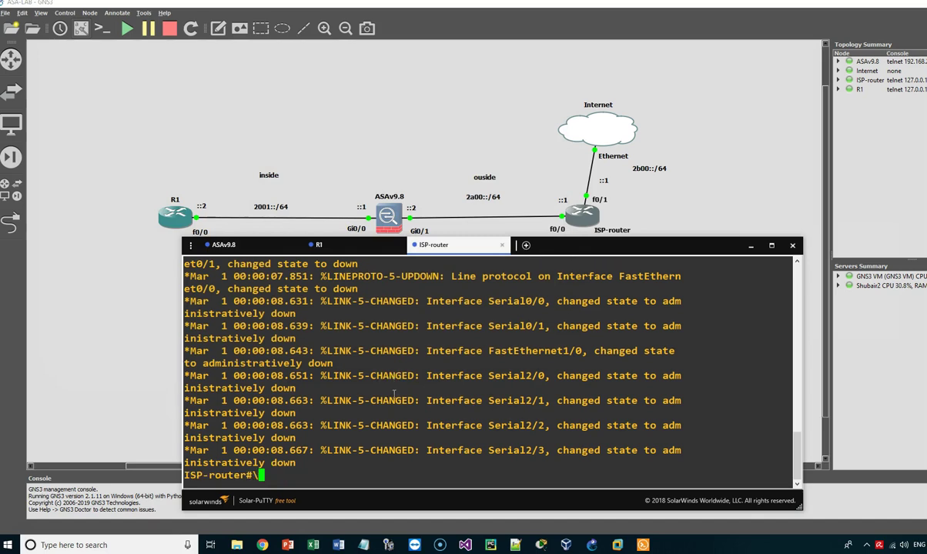
pyautogui.press('BackSpace')
pyautogui.write('cont')
pyautogui.press('BackSpace')
pyautogui.write('f term')
pyautogui.press('Return')
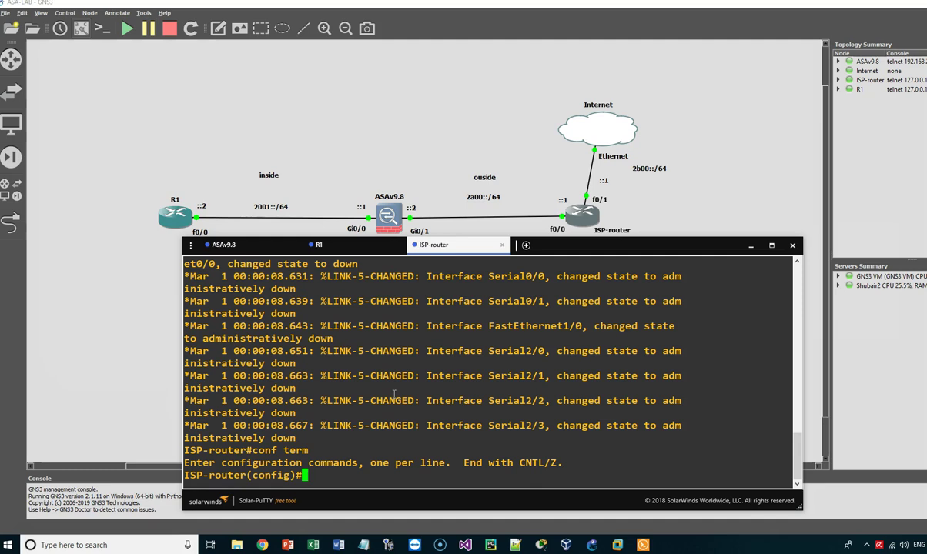
# Enable IPv6 unicast routing and IPv6 CEF on ISP-router with ipv6 unic and ipv6 cef.
pyautogui.write('ipv6 unic')
pyautogui.press('Return')
pyautogui.write('ipv')
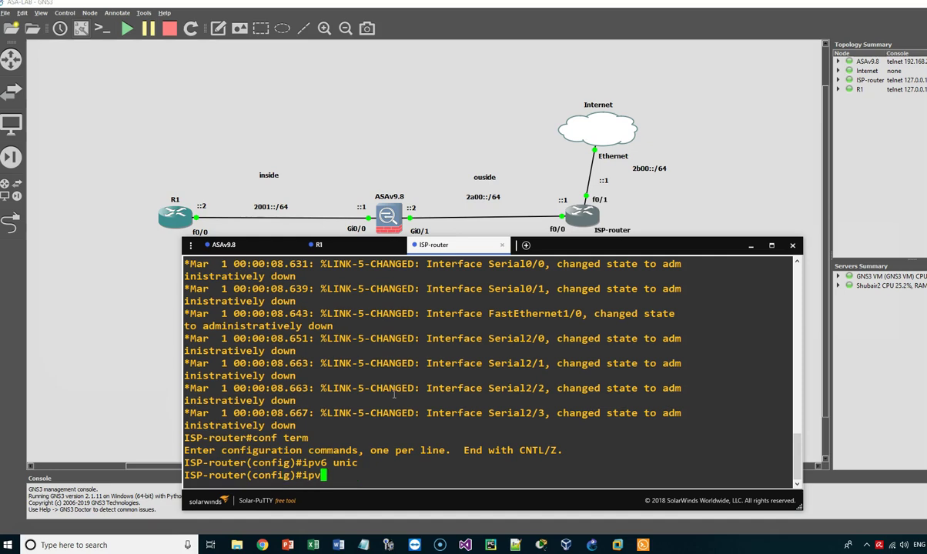
pyautogui.write('6 cef')
pyautogui.press('Return')
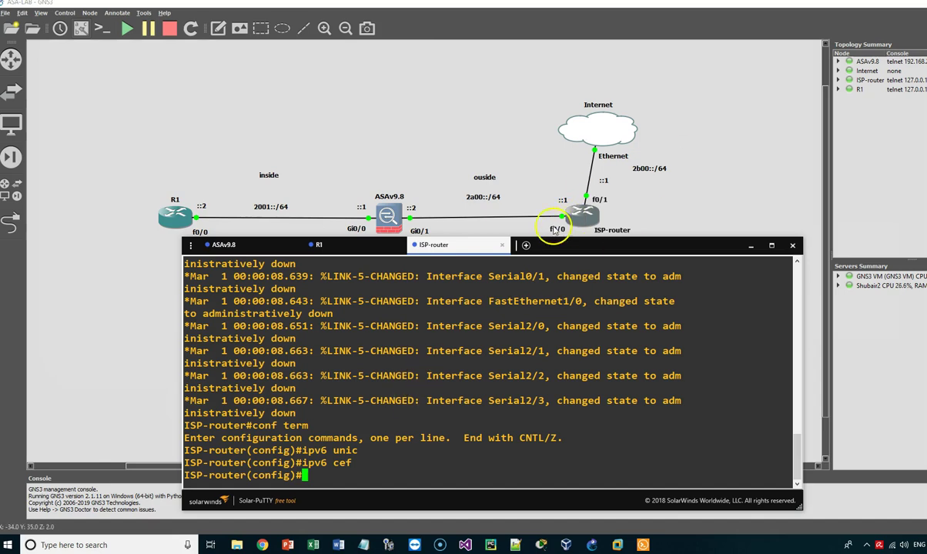
# Assign IPv6 address 2a00::1/64 to ISP-router's interface f0/0 and bring it up with no shut.
pyautogui.write('int fa')
pyautogui.write('st')
pyautogui.press('BackSpace')
pyautogui.press('BackSpace')
pyautogui.press('BackSpace')
pyautogui.press('BackSpace')
pyautogui.write('0/0')
pyautogui.press('Return')
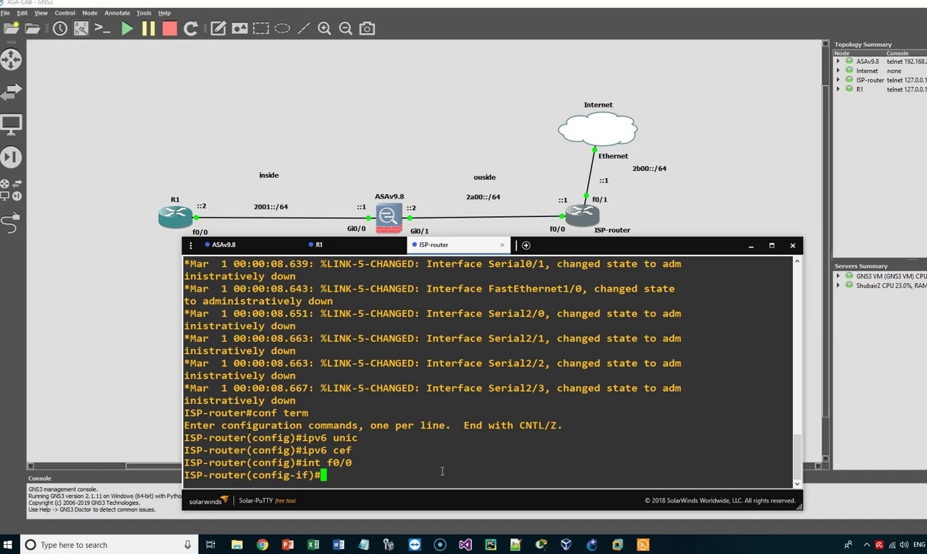
pyautogui.write('ipv6 addre 2')
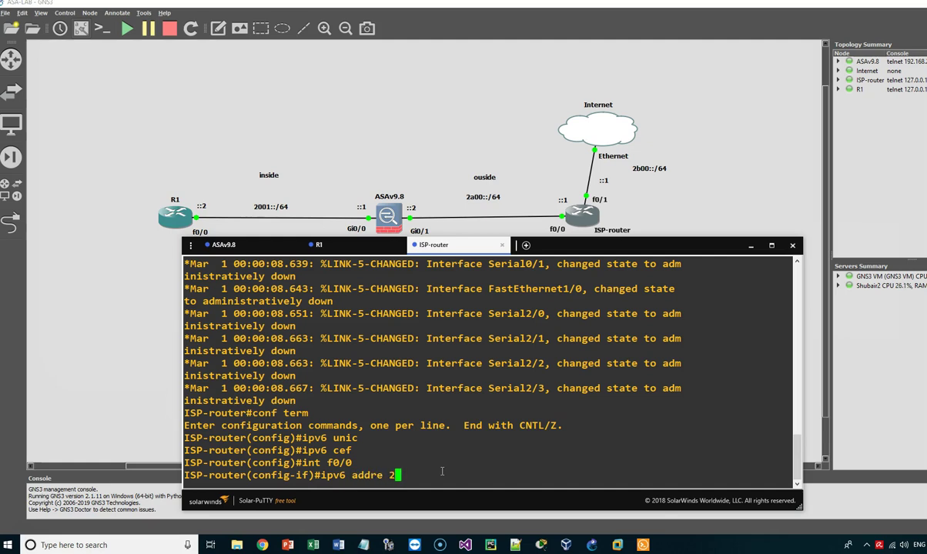
pyautogui.write('a00::1/64')
pyautogui.press('Return')
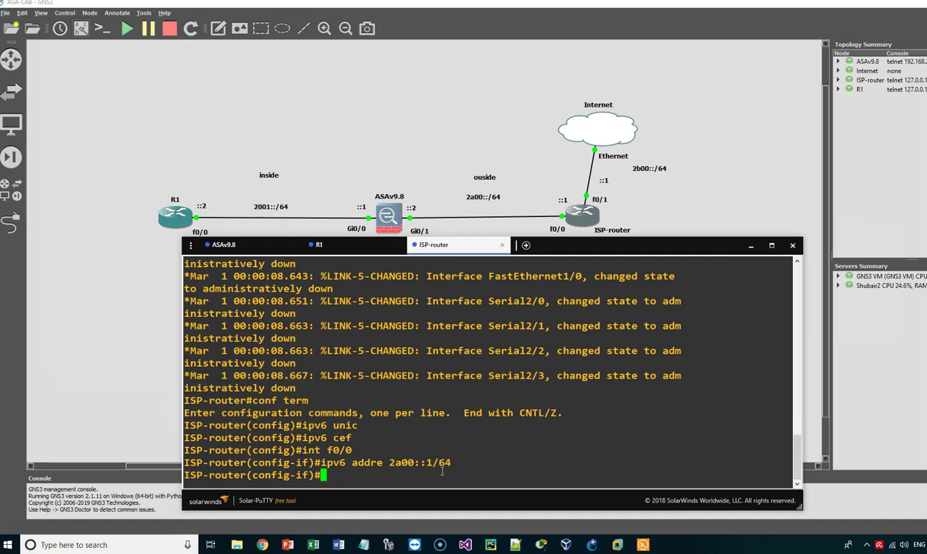
pyautogui.write('no shut')
pyautogui.press('Return')
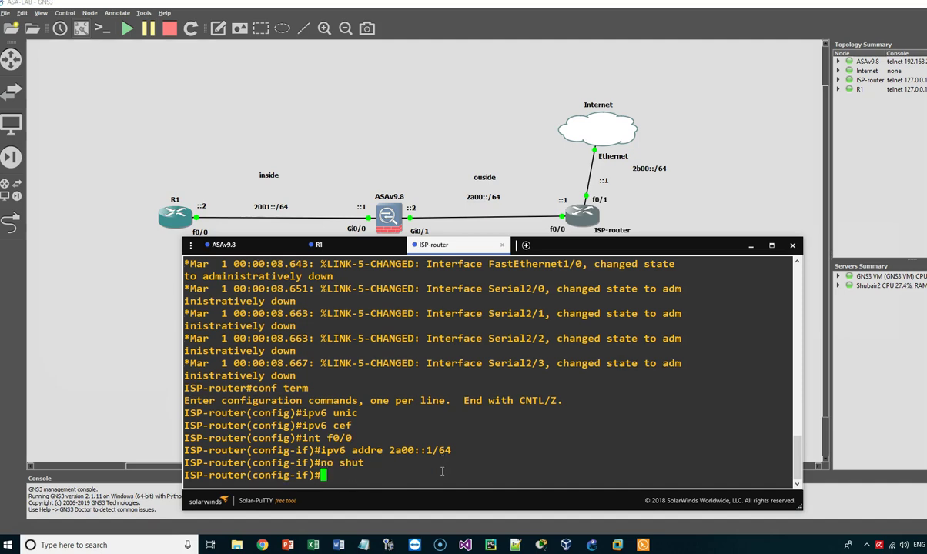
# Assign IPv6 address 2b00::1/64 to ISP-router's interface f0/1 facing the Internet.
pyautogui.write('int')
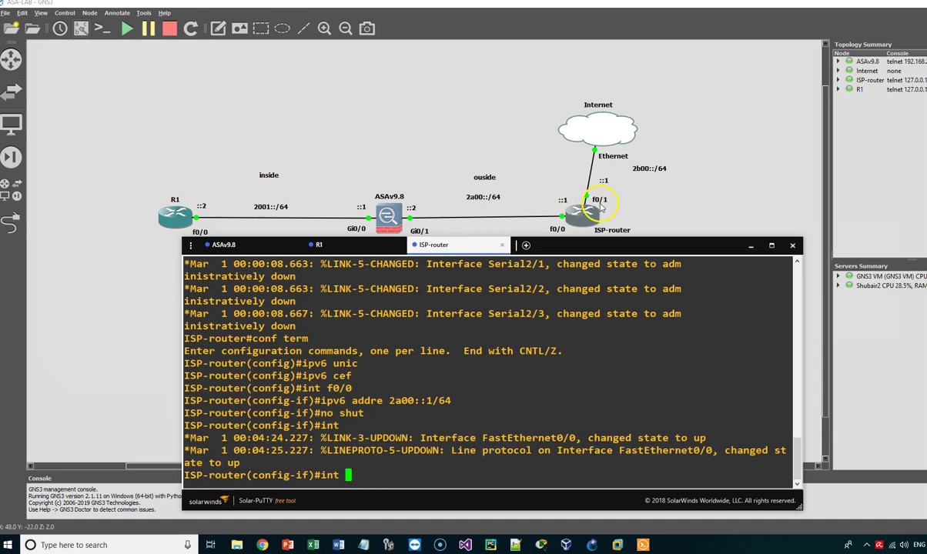
pyautogui.click(347, 473)
pyautogui.write('f01')
pyautogui.press('BackSpace')
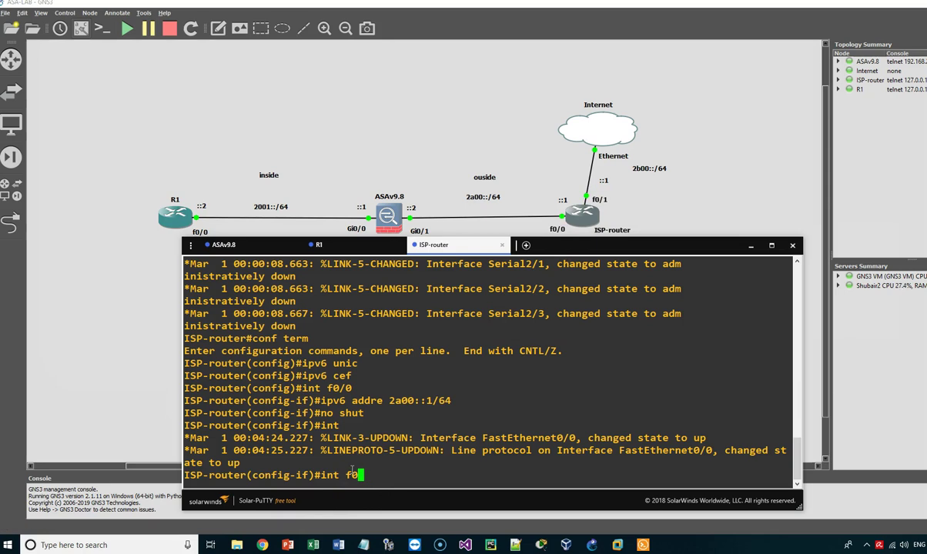
pyautogui.write('/1')
pyautogui.press('Return')
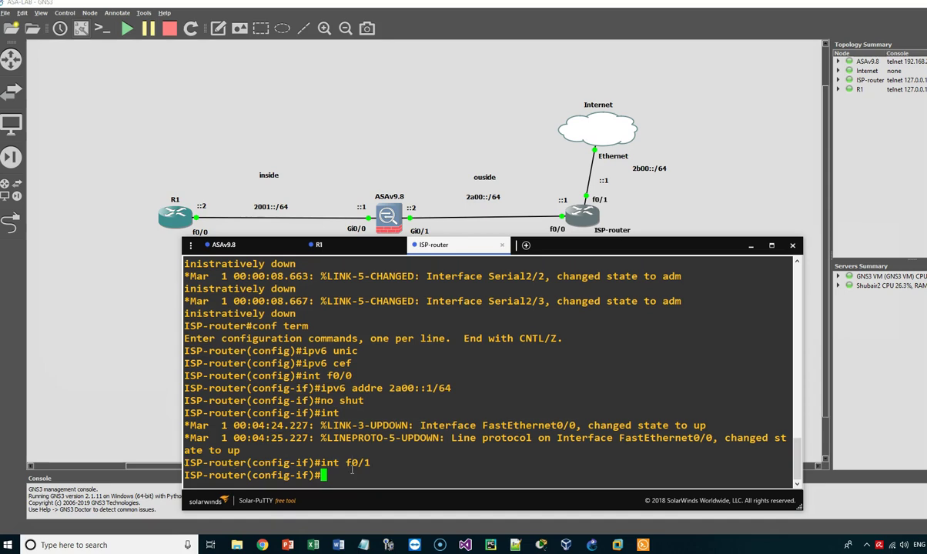
pyautogui.write('ipv6 addres ')
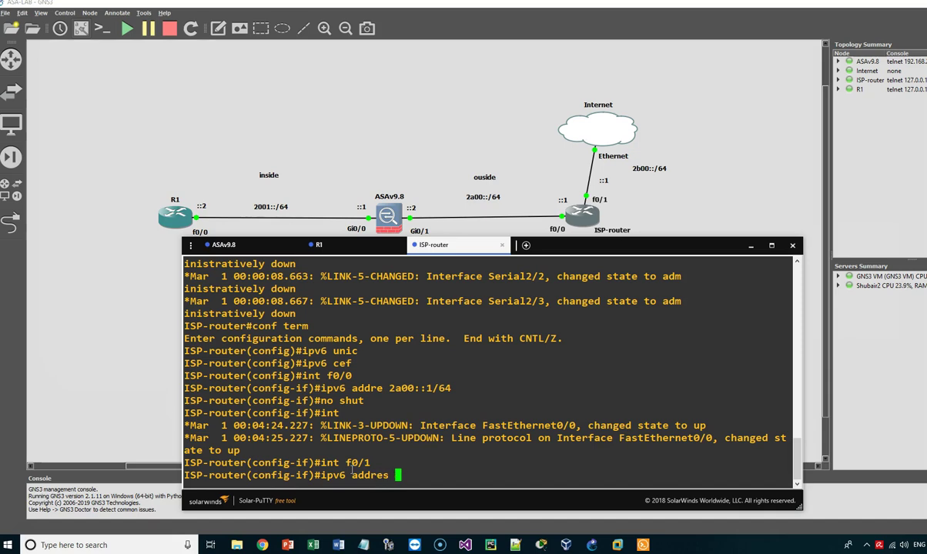
pyautogui.write('2b00::1/64')
pyautogui.press('Return')
# Bring up ISP-router's f0/1 with no shut and leave configuration mode with end.
pyautogui.write('no shut')
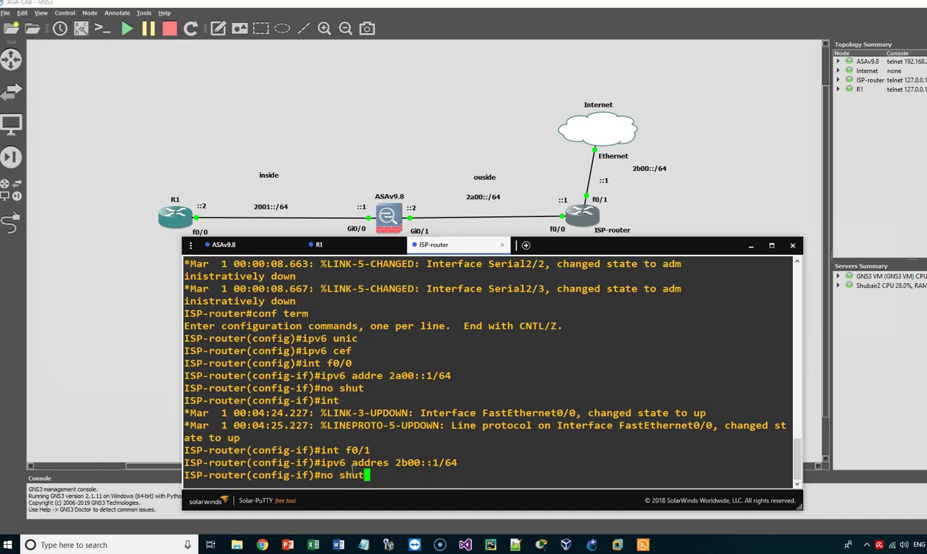
pyautogui.press('Return')
pyautogui.write('end')
pyautogui.press('Return')
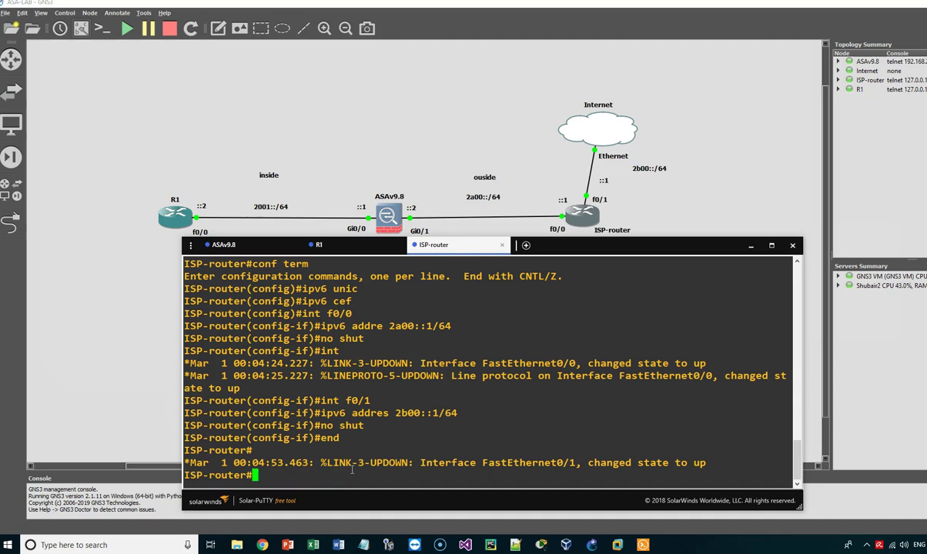
# List ISP-router's IPv6 interface summary with show ipv6 inter brief to check the addresses and status of its interfaces.
pyautogui.write('show i')
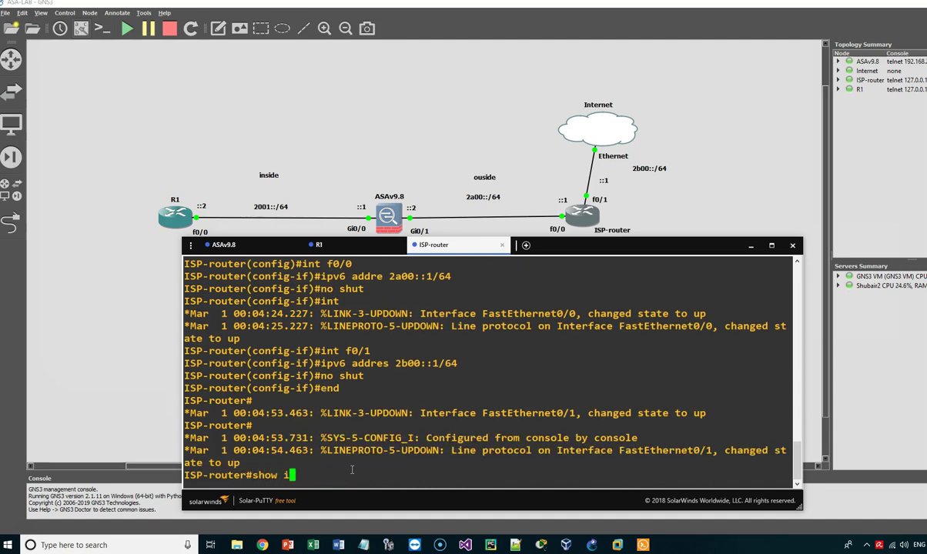
pyautogui.write('pv6 inter brief')
pyautogui.press('Return')
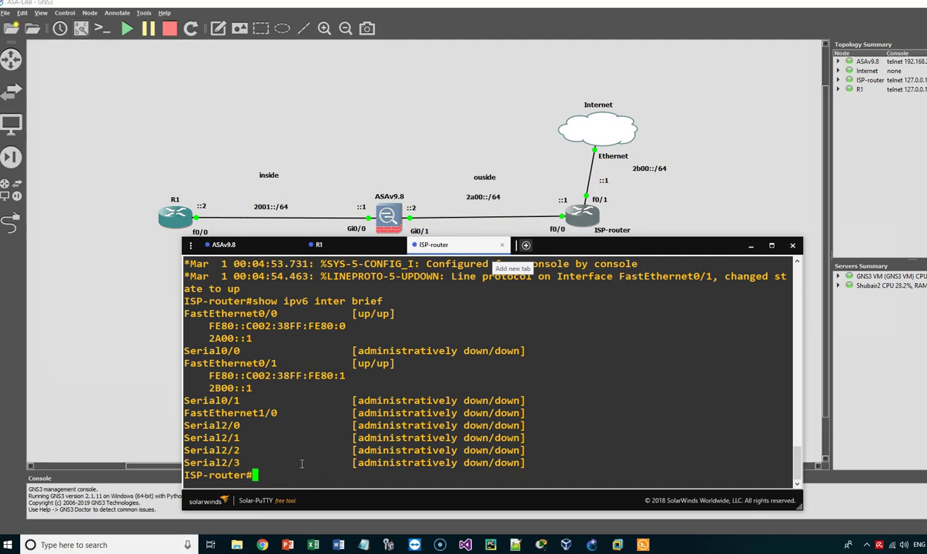
# On the ASAv9.8 console, ping ISP-router's far interface 2b00::1 and display the firewall's routing table with show ipv6 route.
pyautogui.click(249, 248)
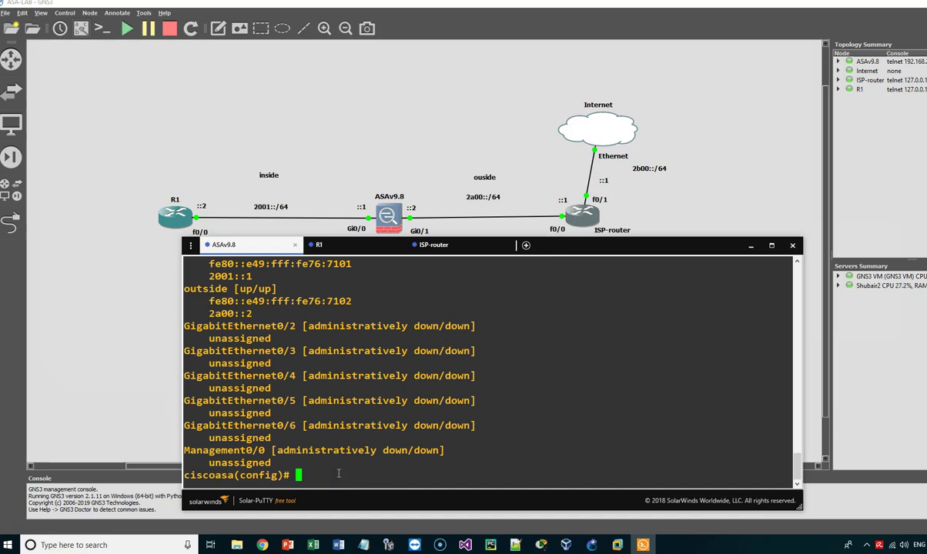
pyautogui.write('ping 2b00::1')
pyautogui.press('Return')
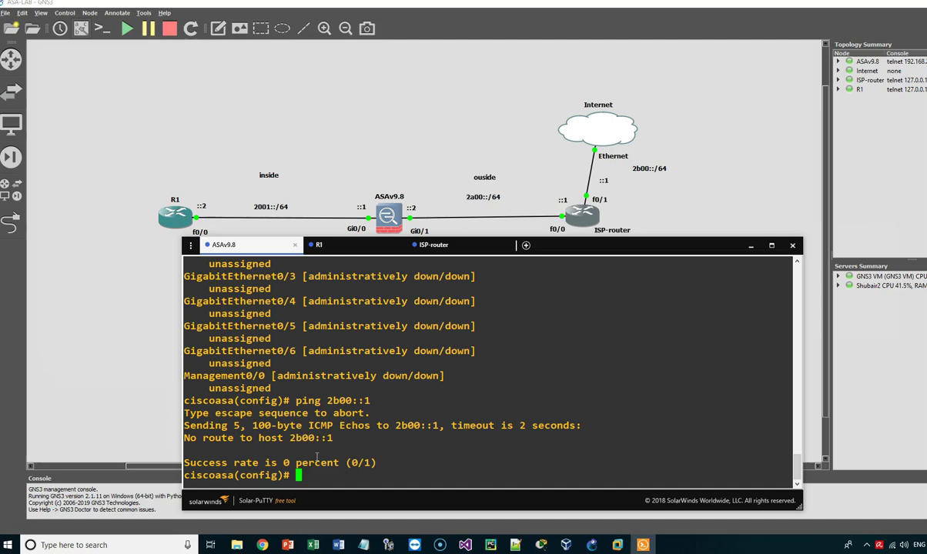
pyautogui.write('show ipv6 route')
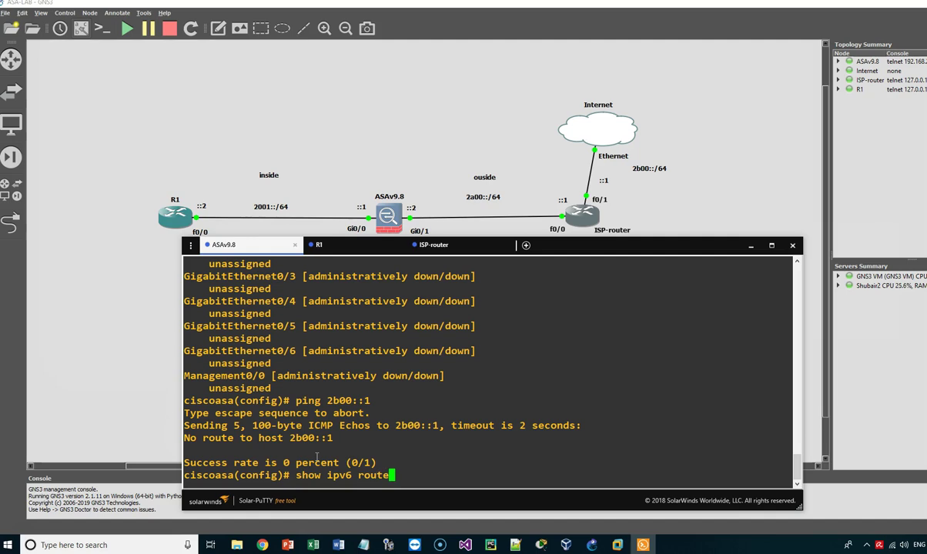
pyautogui.press('Return')
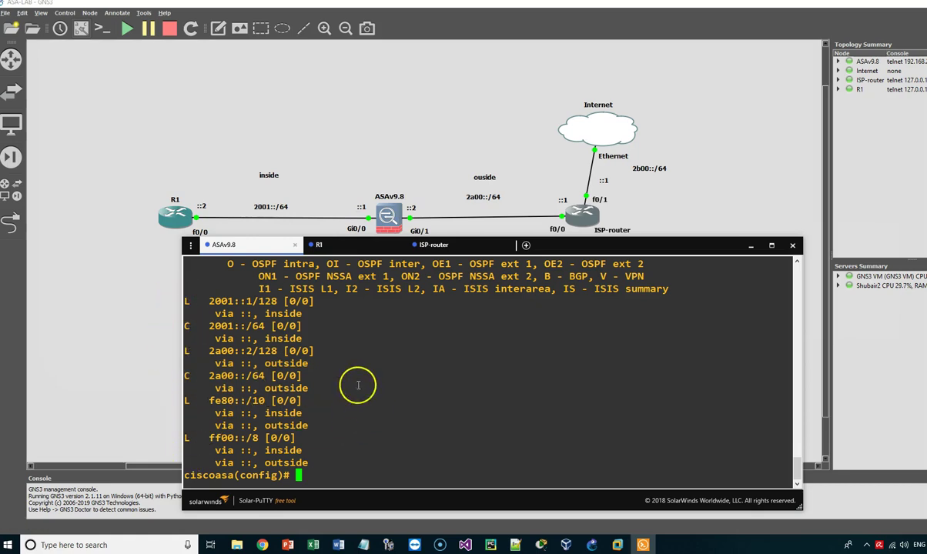
# Add an IPv6 default route on the ASA through the outside interface with ipv6 route outside ::/0 2a00::1.
pyautogui.write('ipv6 ')
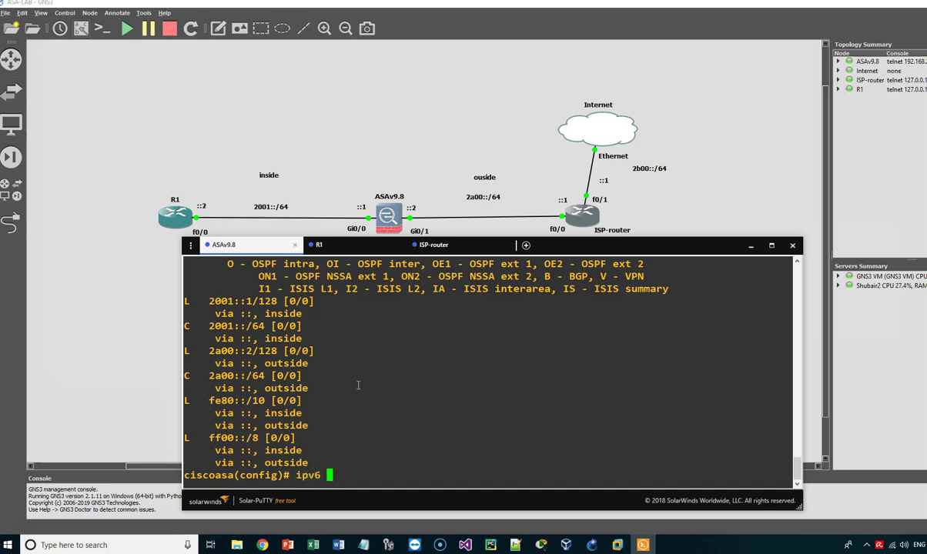
pyautogui.write('route outside ')
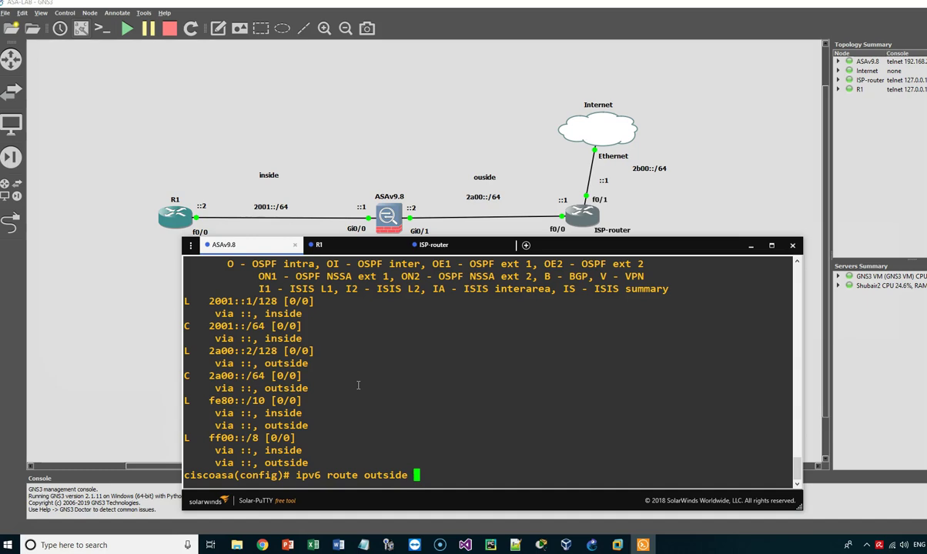
pyautogui.write('::/0')
pyautogui.write('2a00::1')
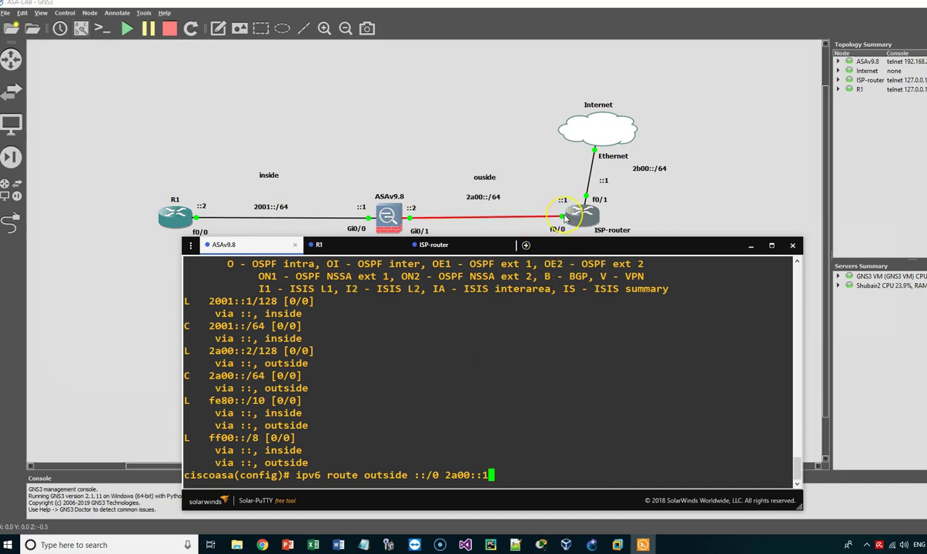
pyautogui.press('Return')
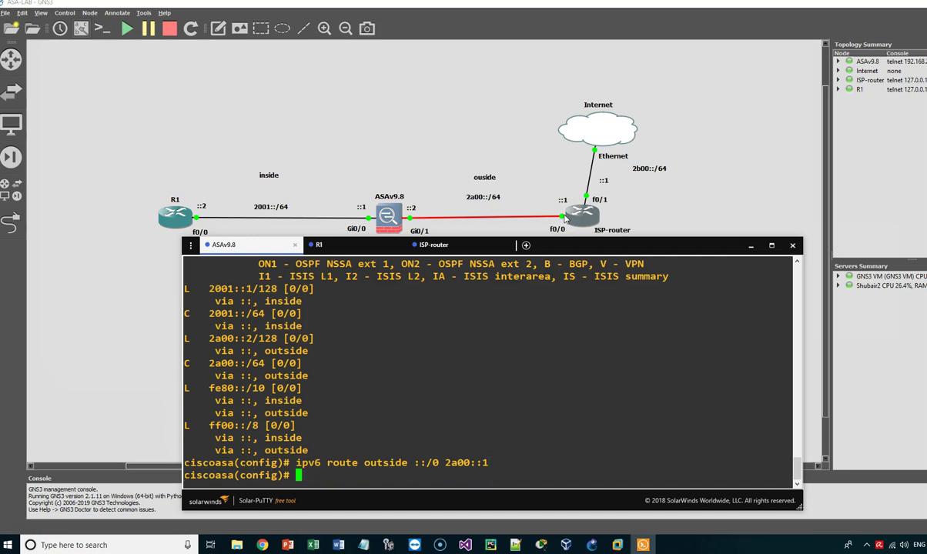
# Check the ASA's static default route with show ipv6 route and repeat the ping to 2b00::1.
pyautogui.write('show ipv6 route')
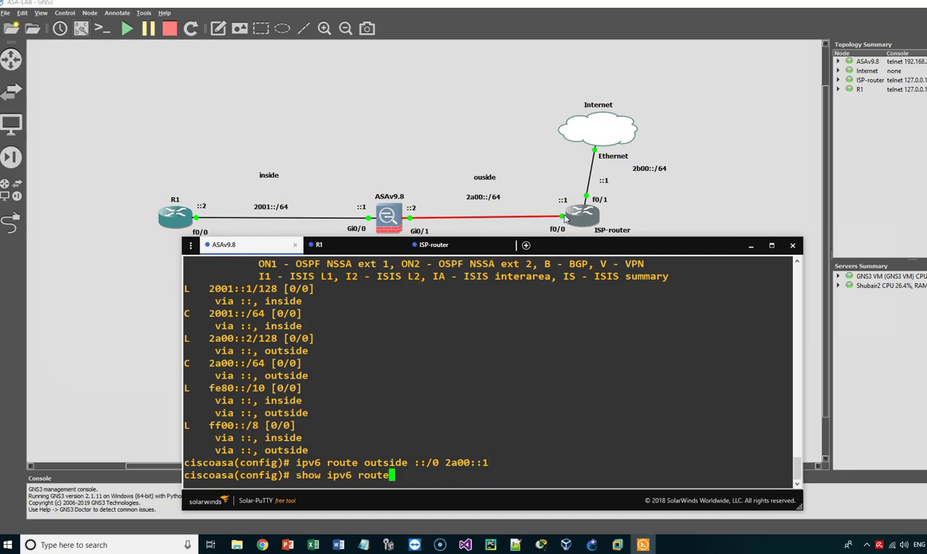
pyautogui.press('Return')
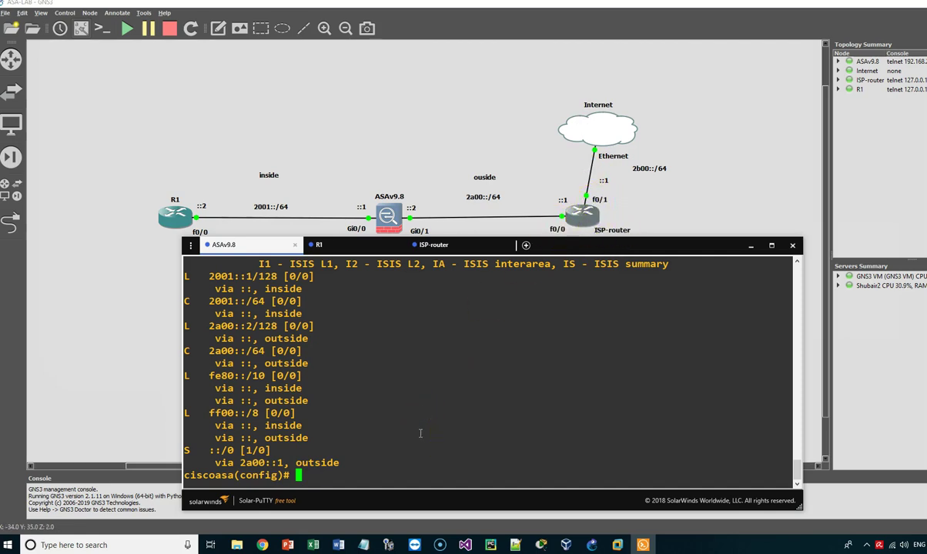
pyautogui.write('show ipv6 route')
pyautogui.press('Up')
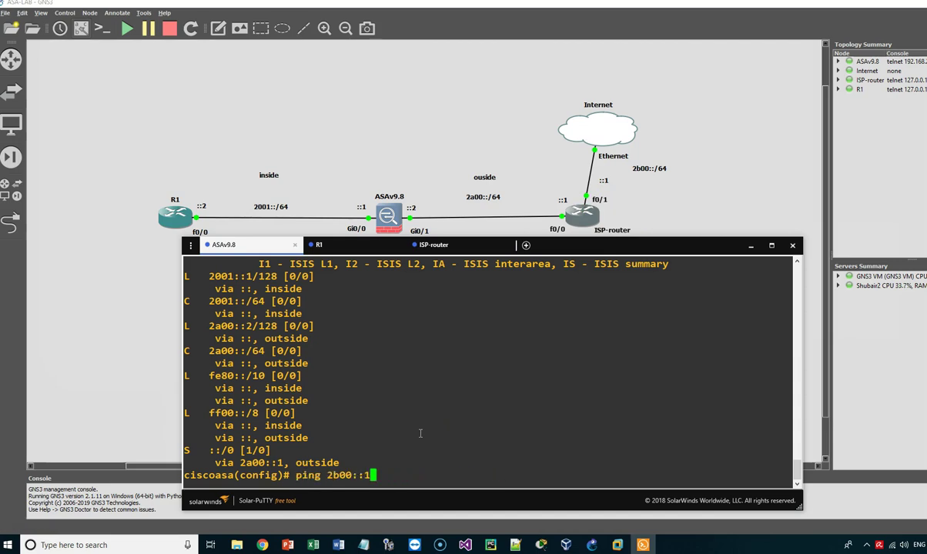
pyautogui.press('Return')
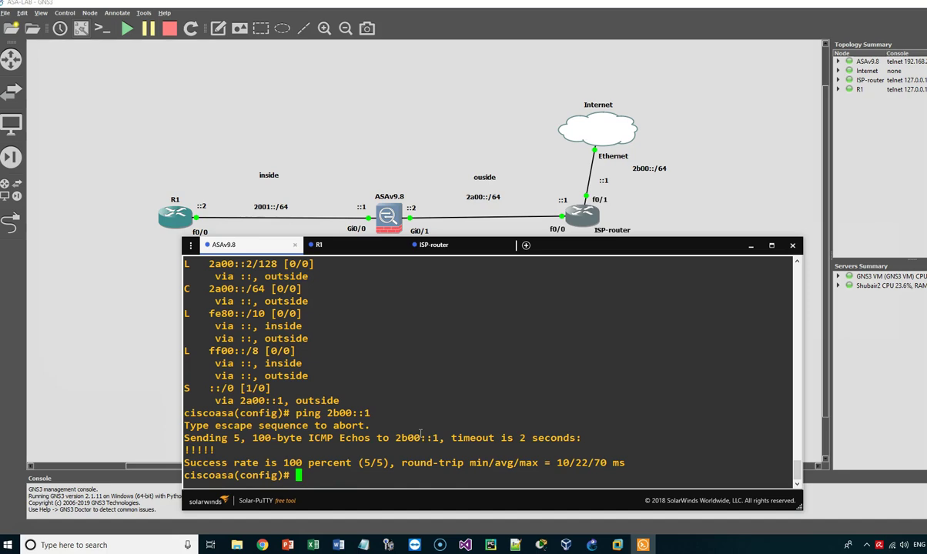